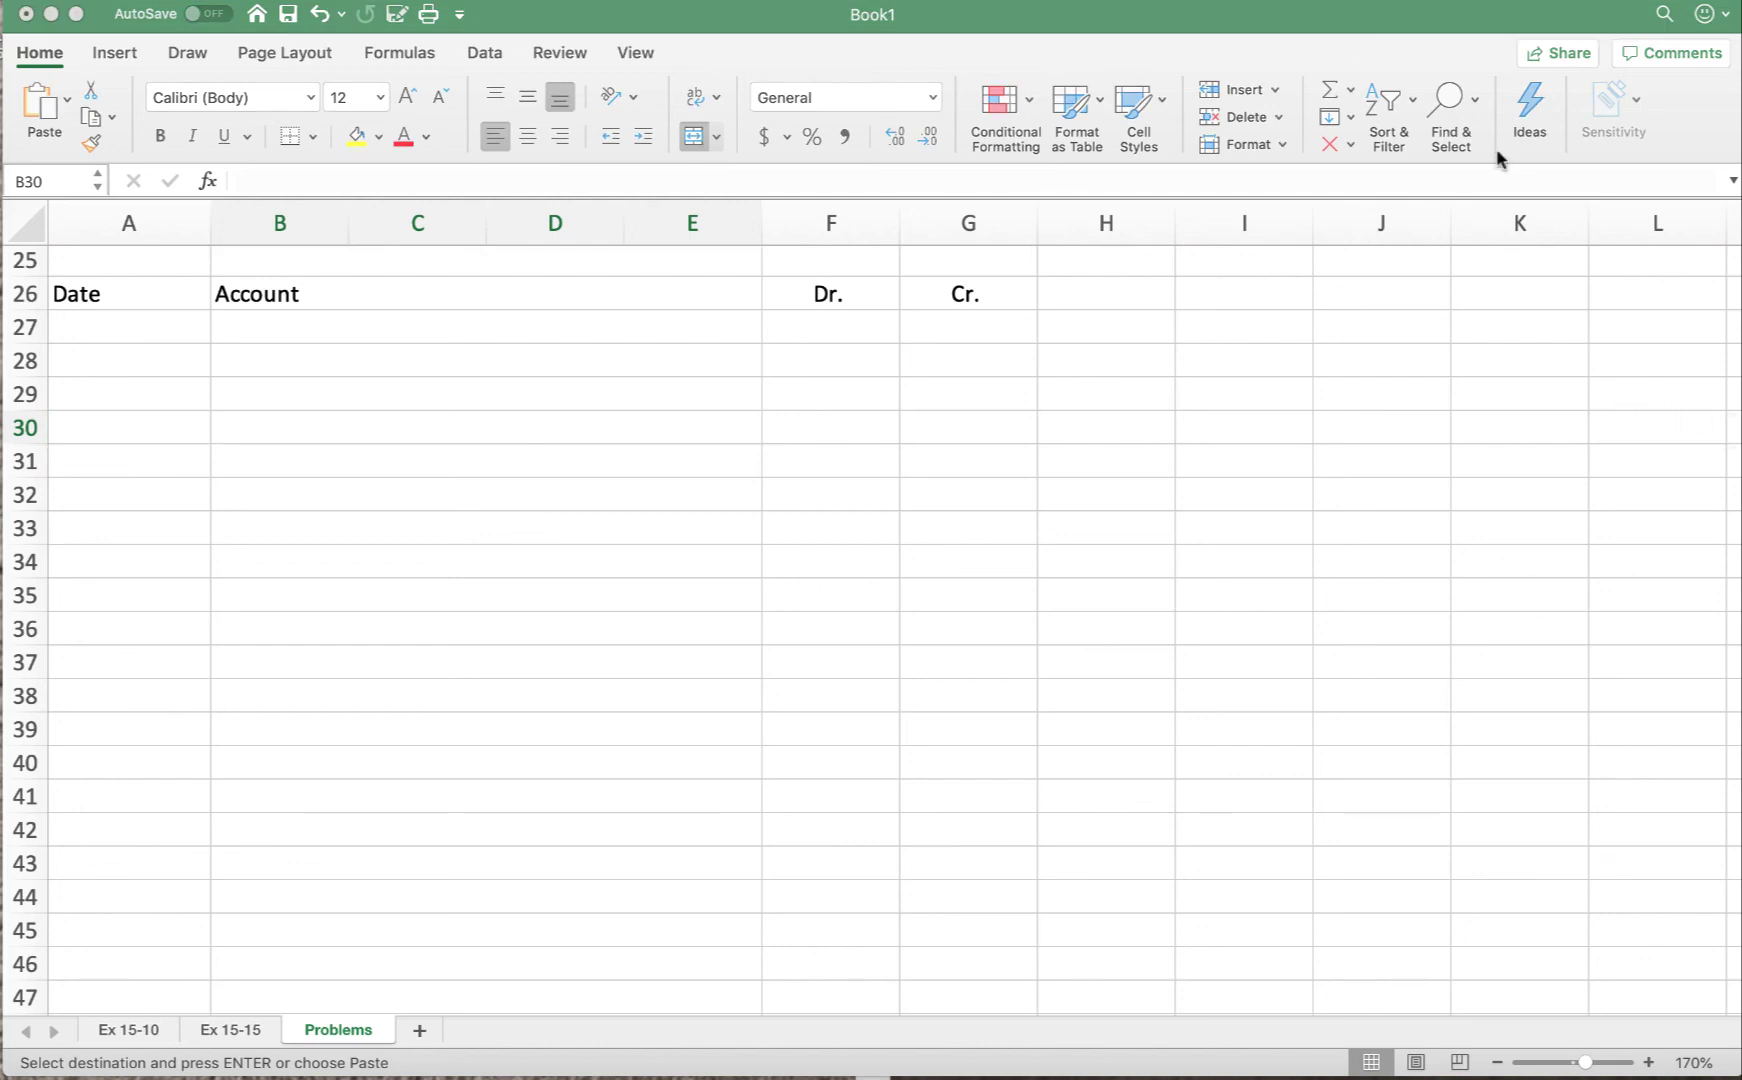
# Label cell A27 as entry 'a.' in the Date column
pyautogui.click(1358, 40)
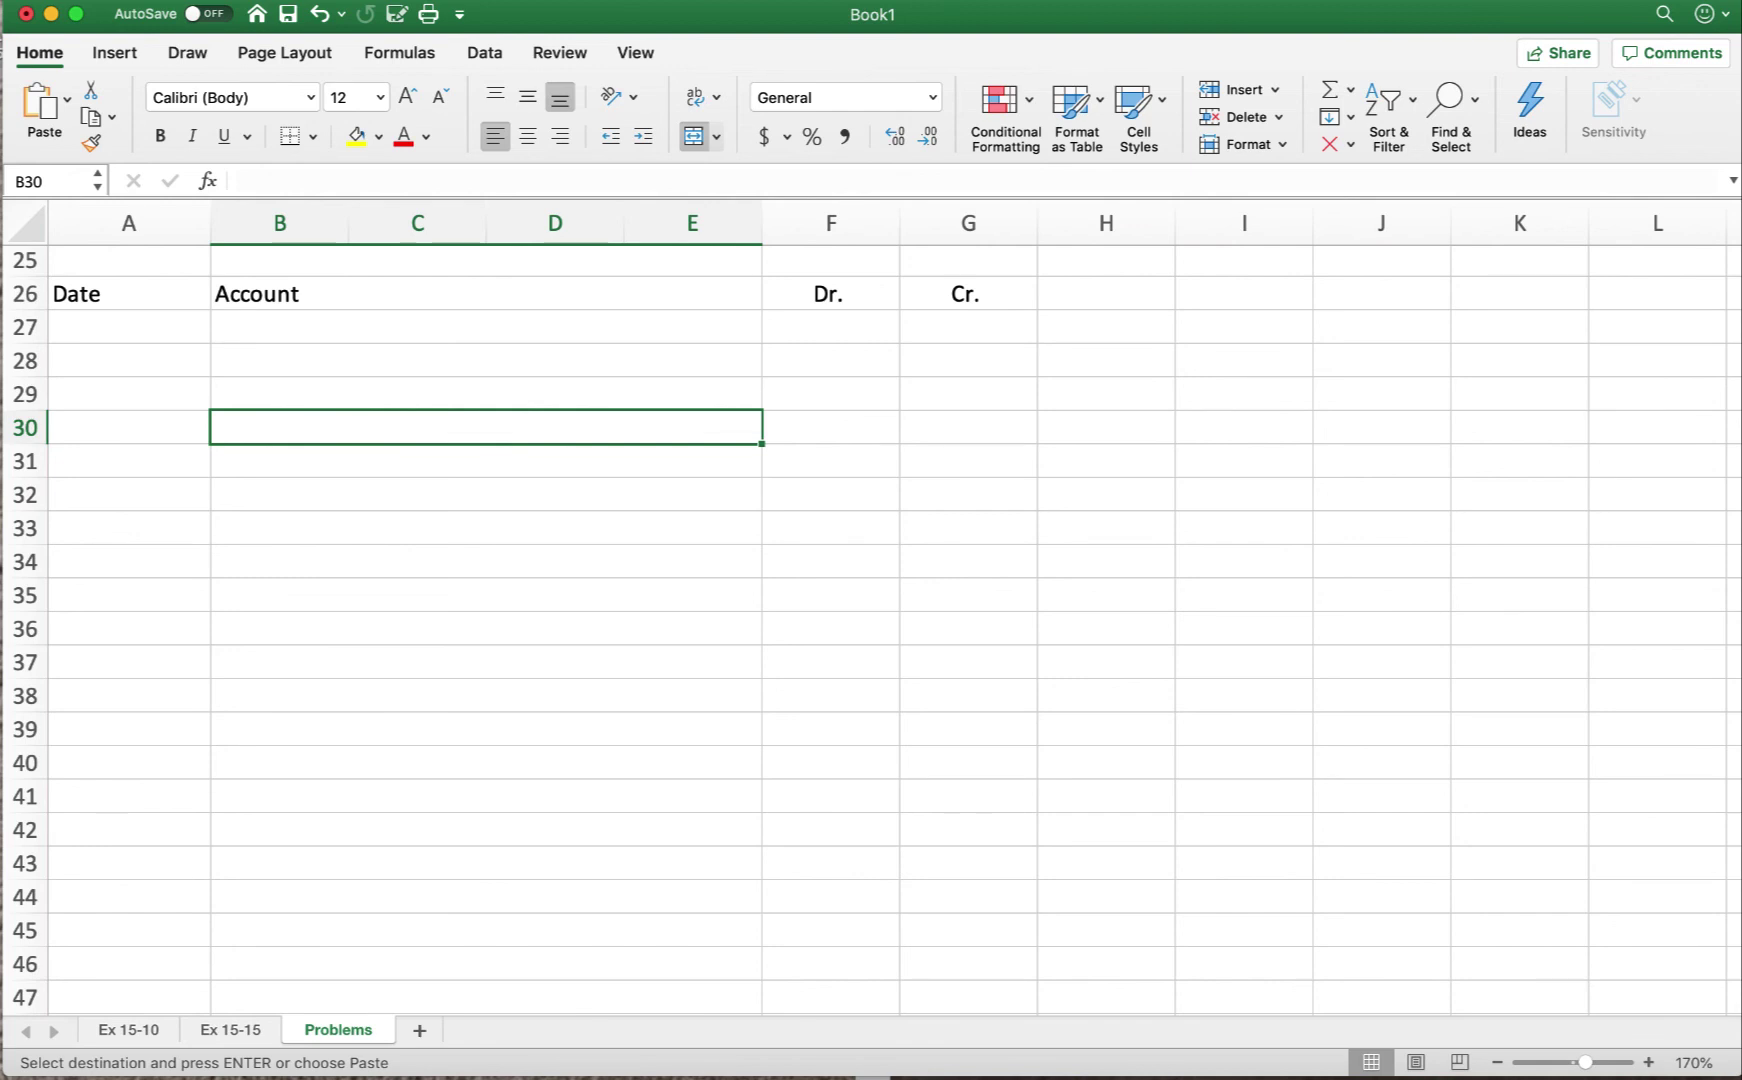
pyautogui.click(78, 327)
pyautogui.write('A')
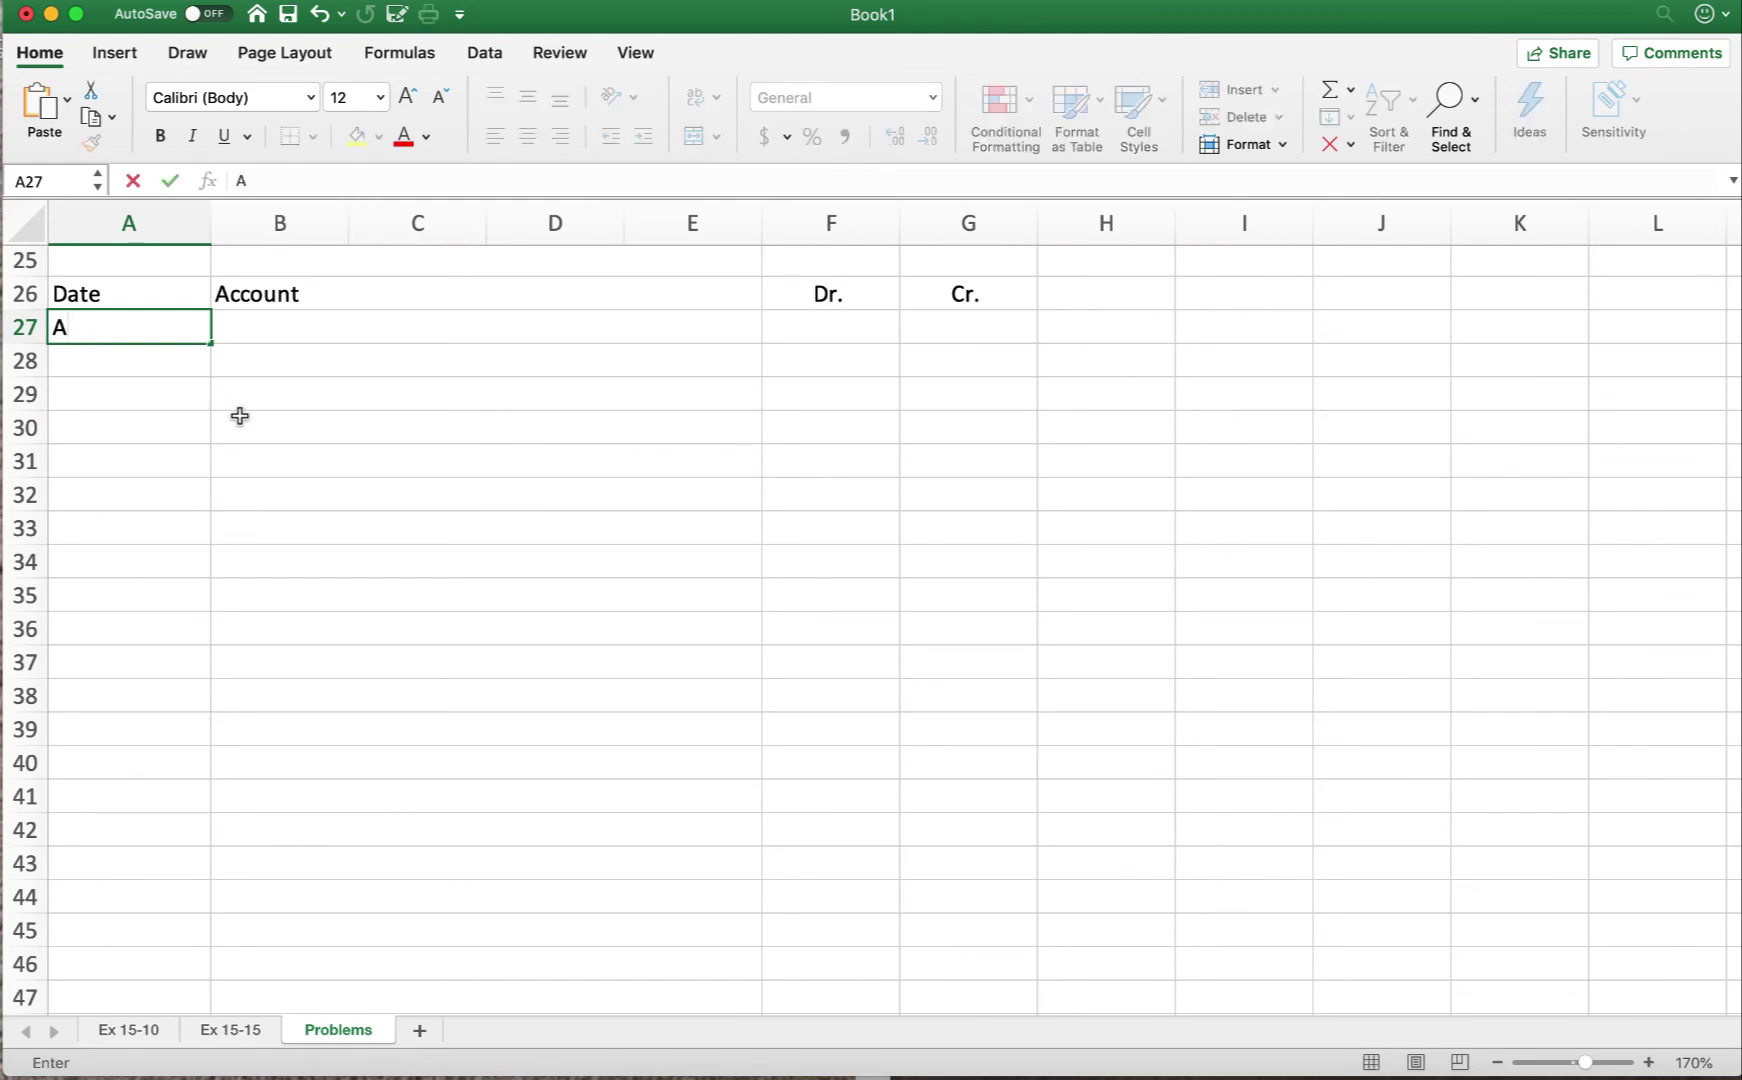
pyautogui.press('BackSpace')
pyautogui.write('a.')
pyautogui.press('Tab')
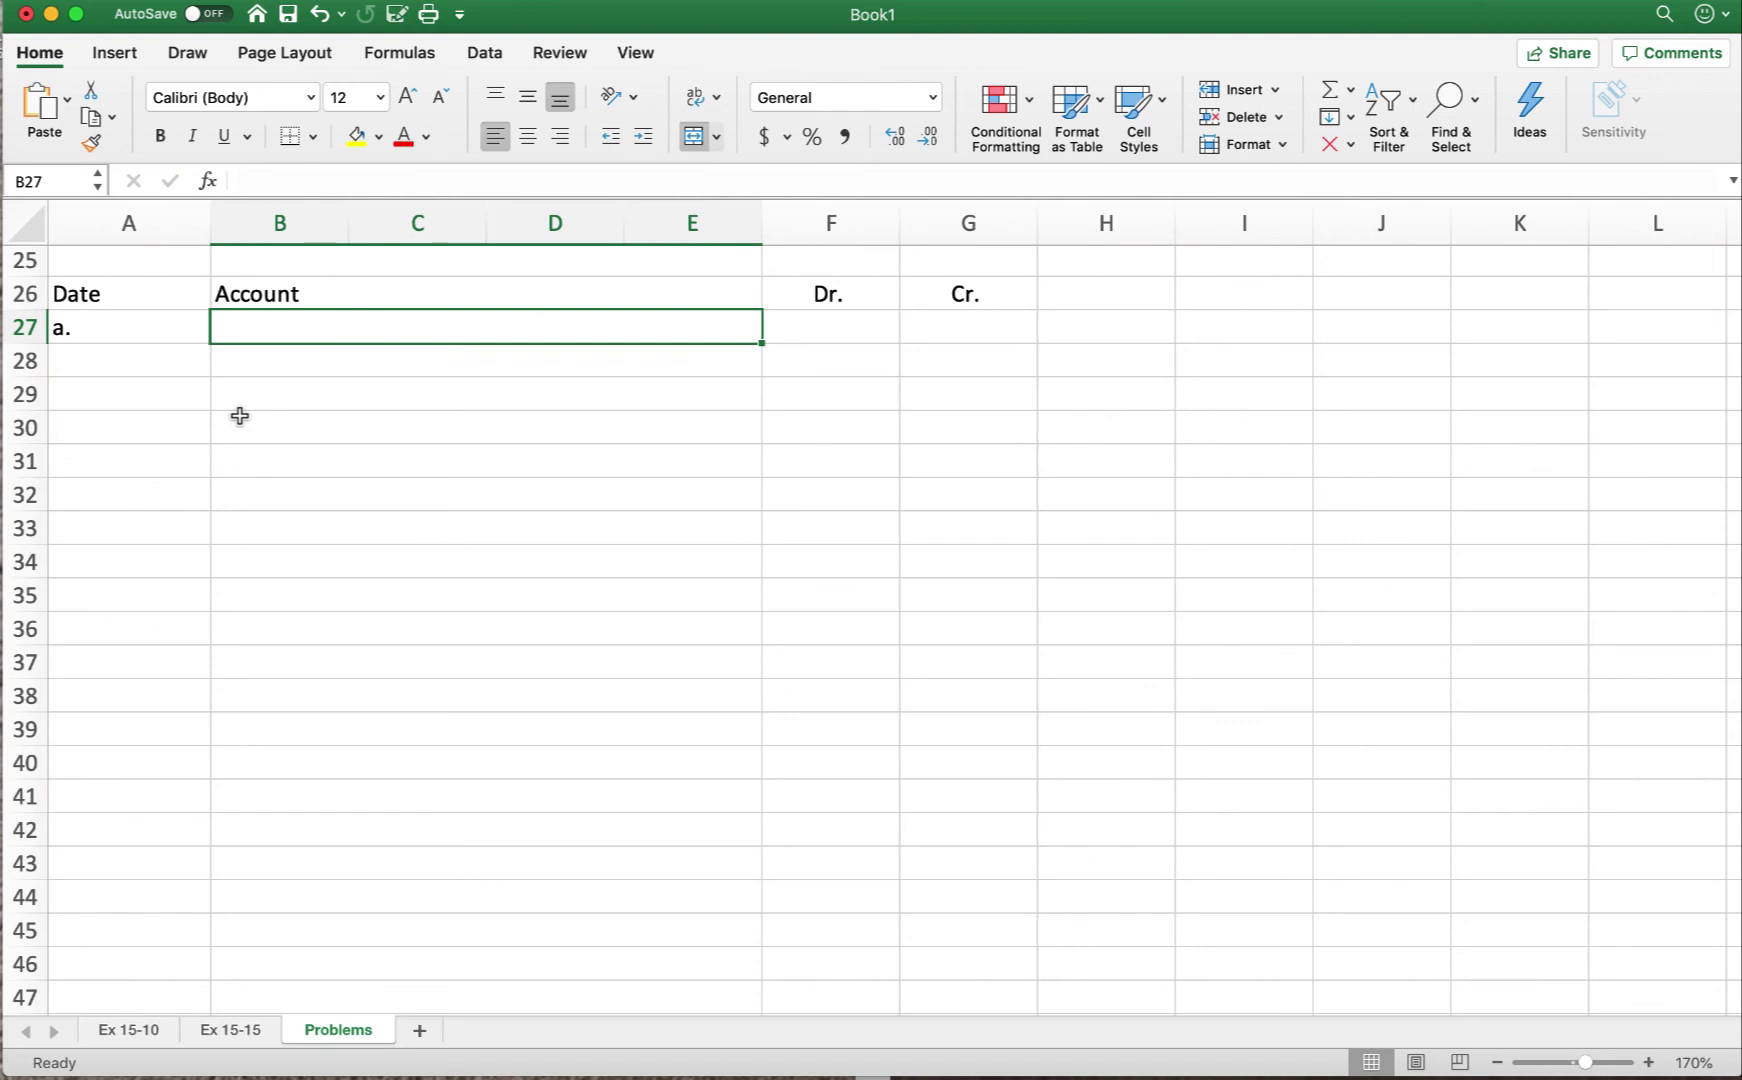
# Extend the label to 'a. Jan 1, 2016', correcting the mistyped year
pyautogui.click(105, 331)
pyautogui.click(272, 177)
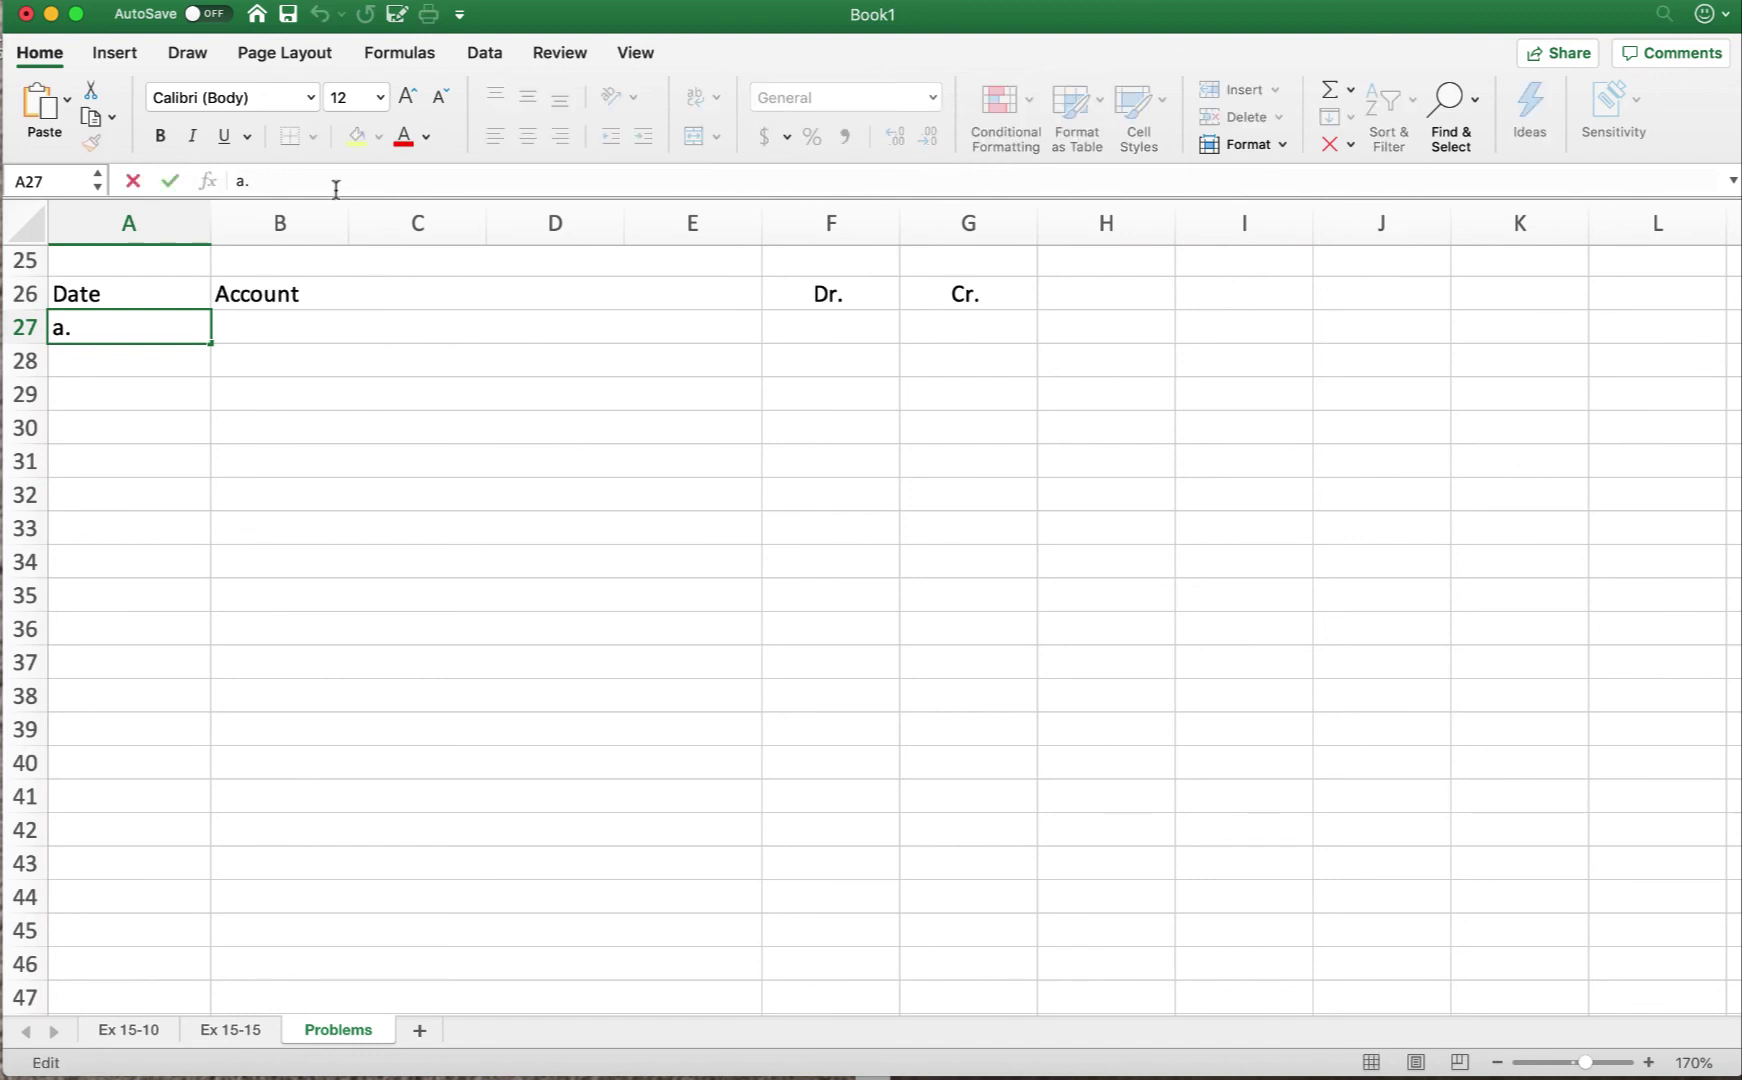
pyautogui.write('Jan')
pyautogui.write('1, 206')
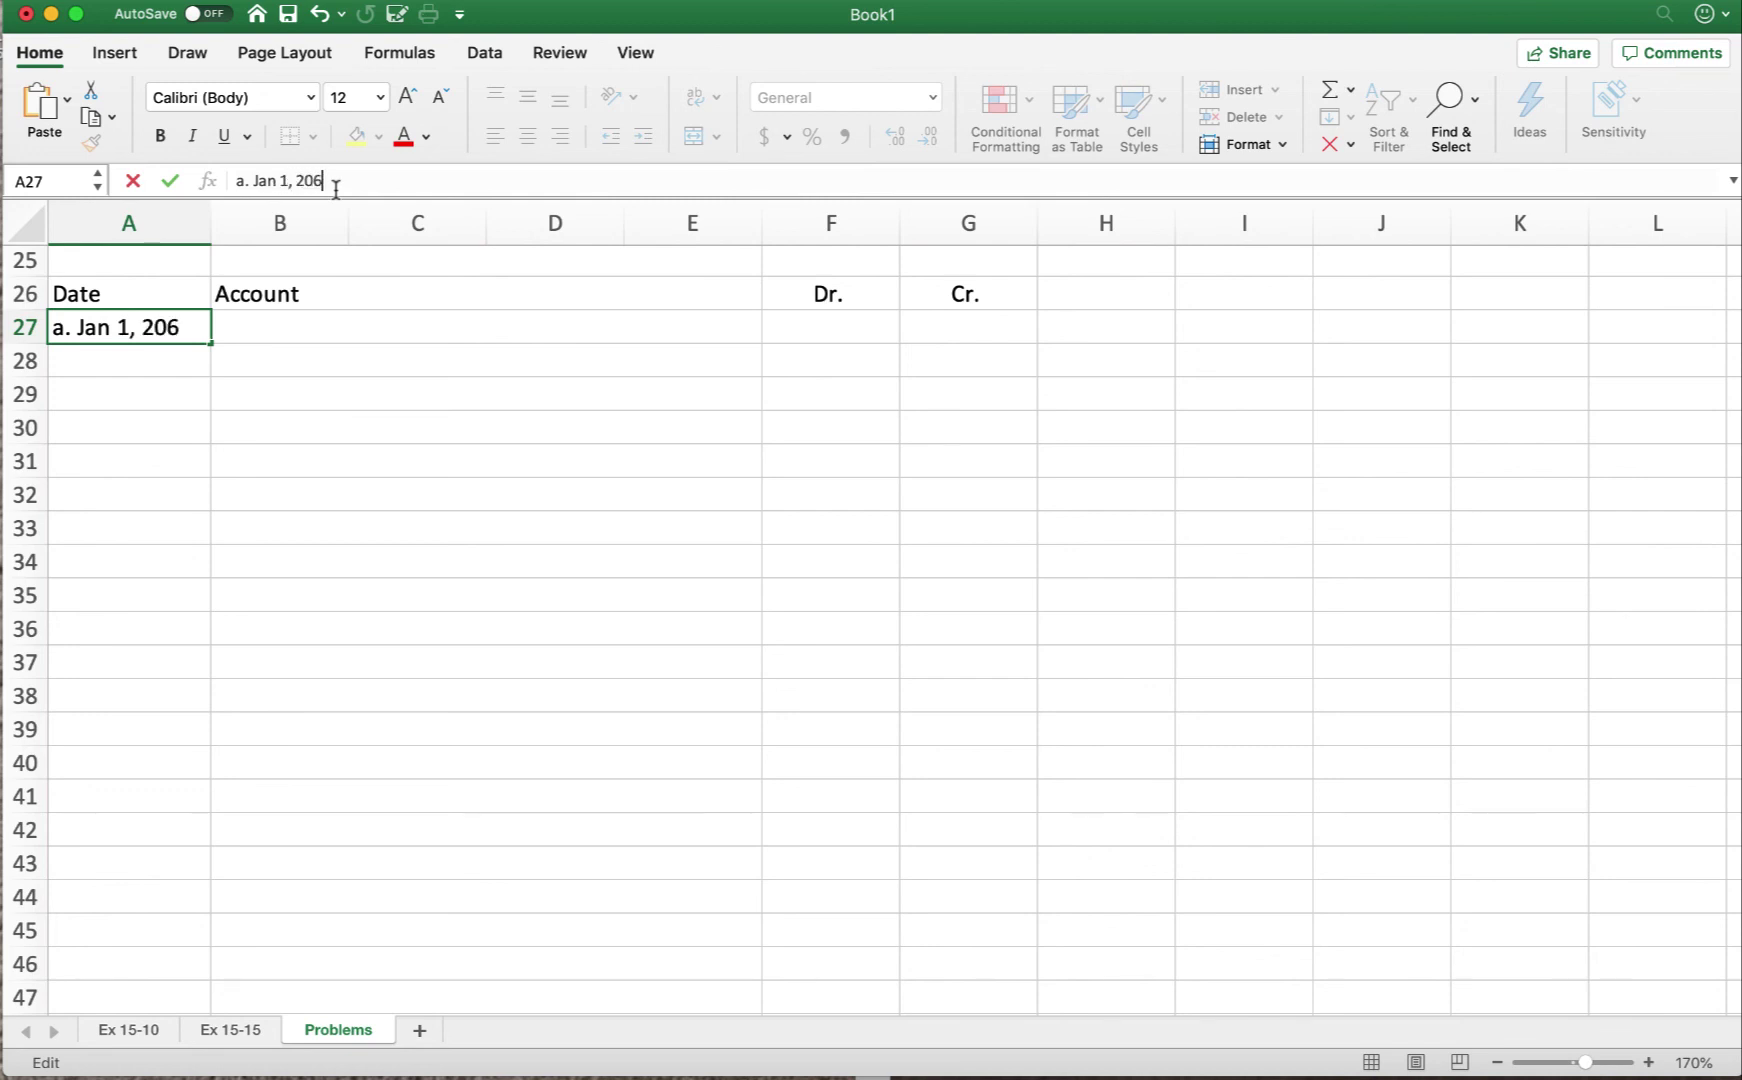
pyautogui.press('Tab')
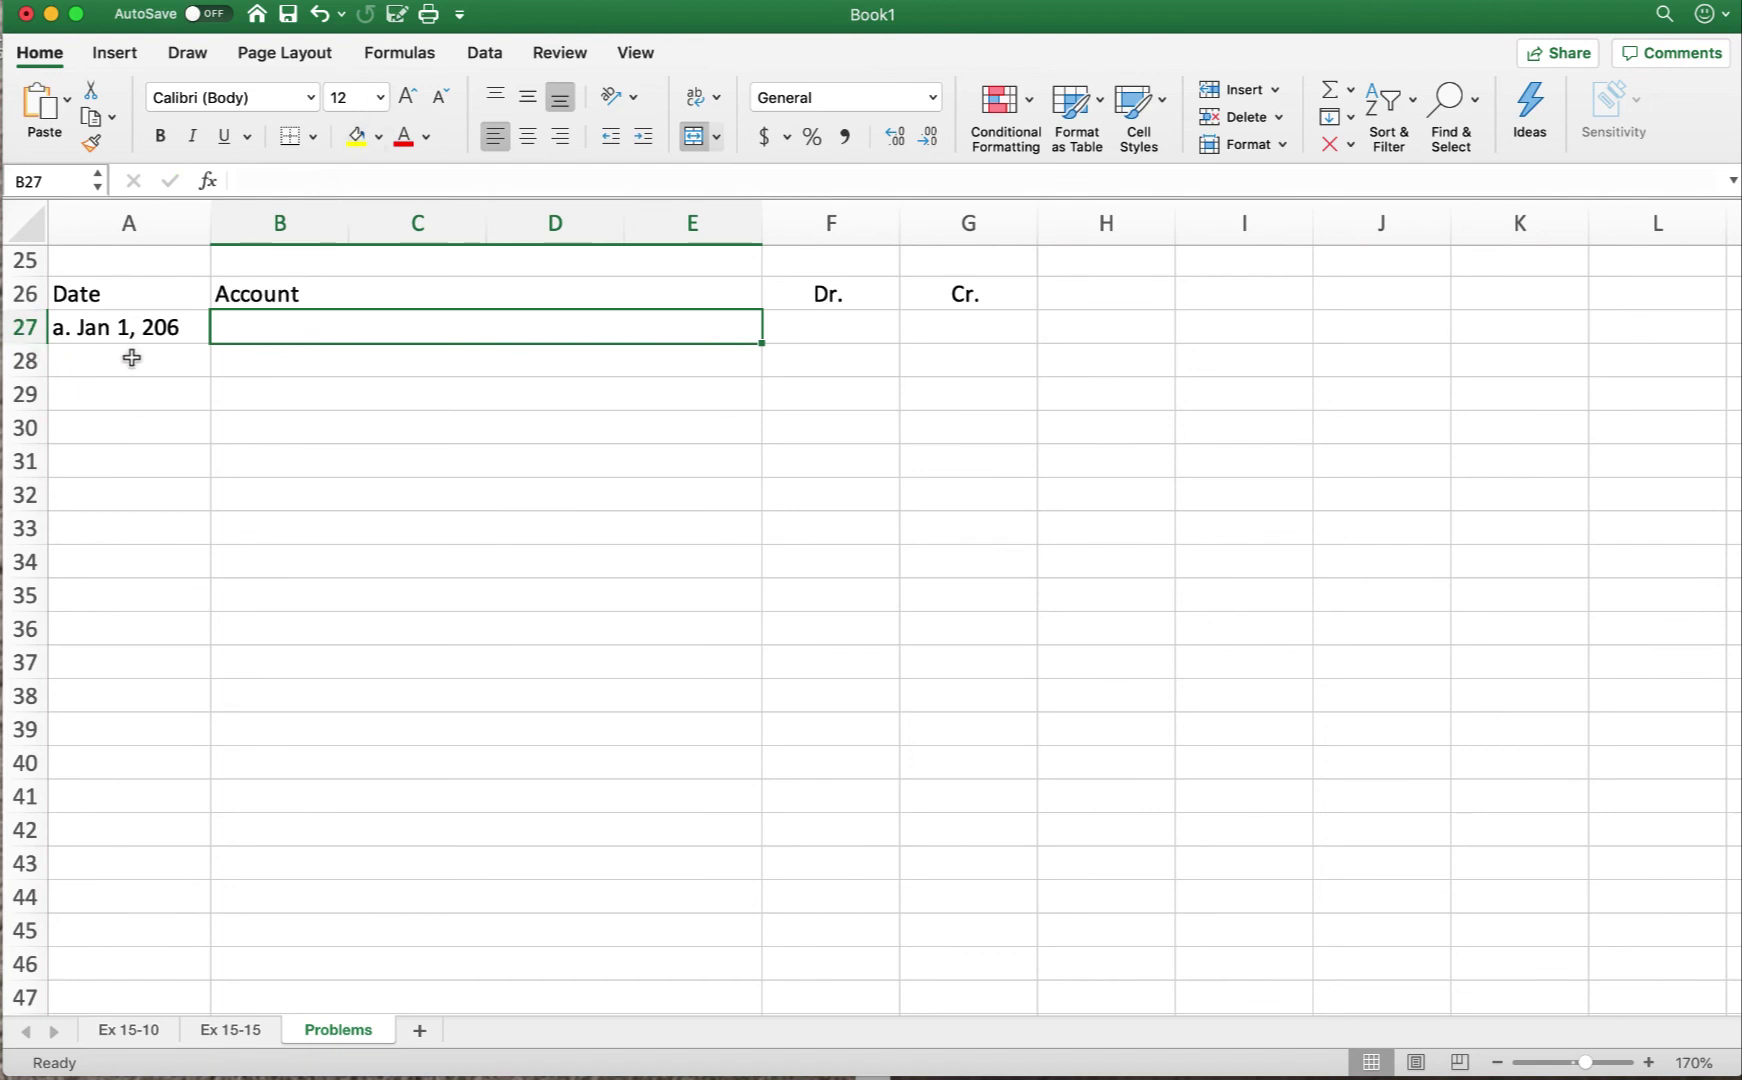
pyautogui.click(152, 336)
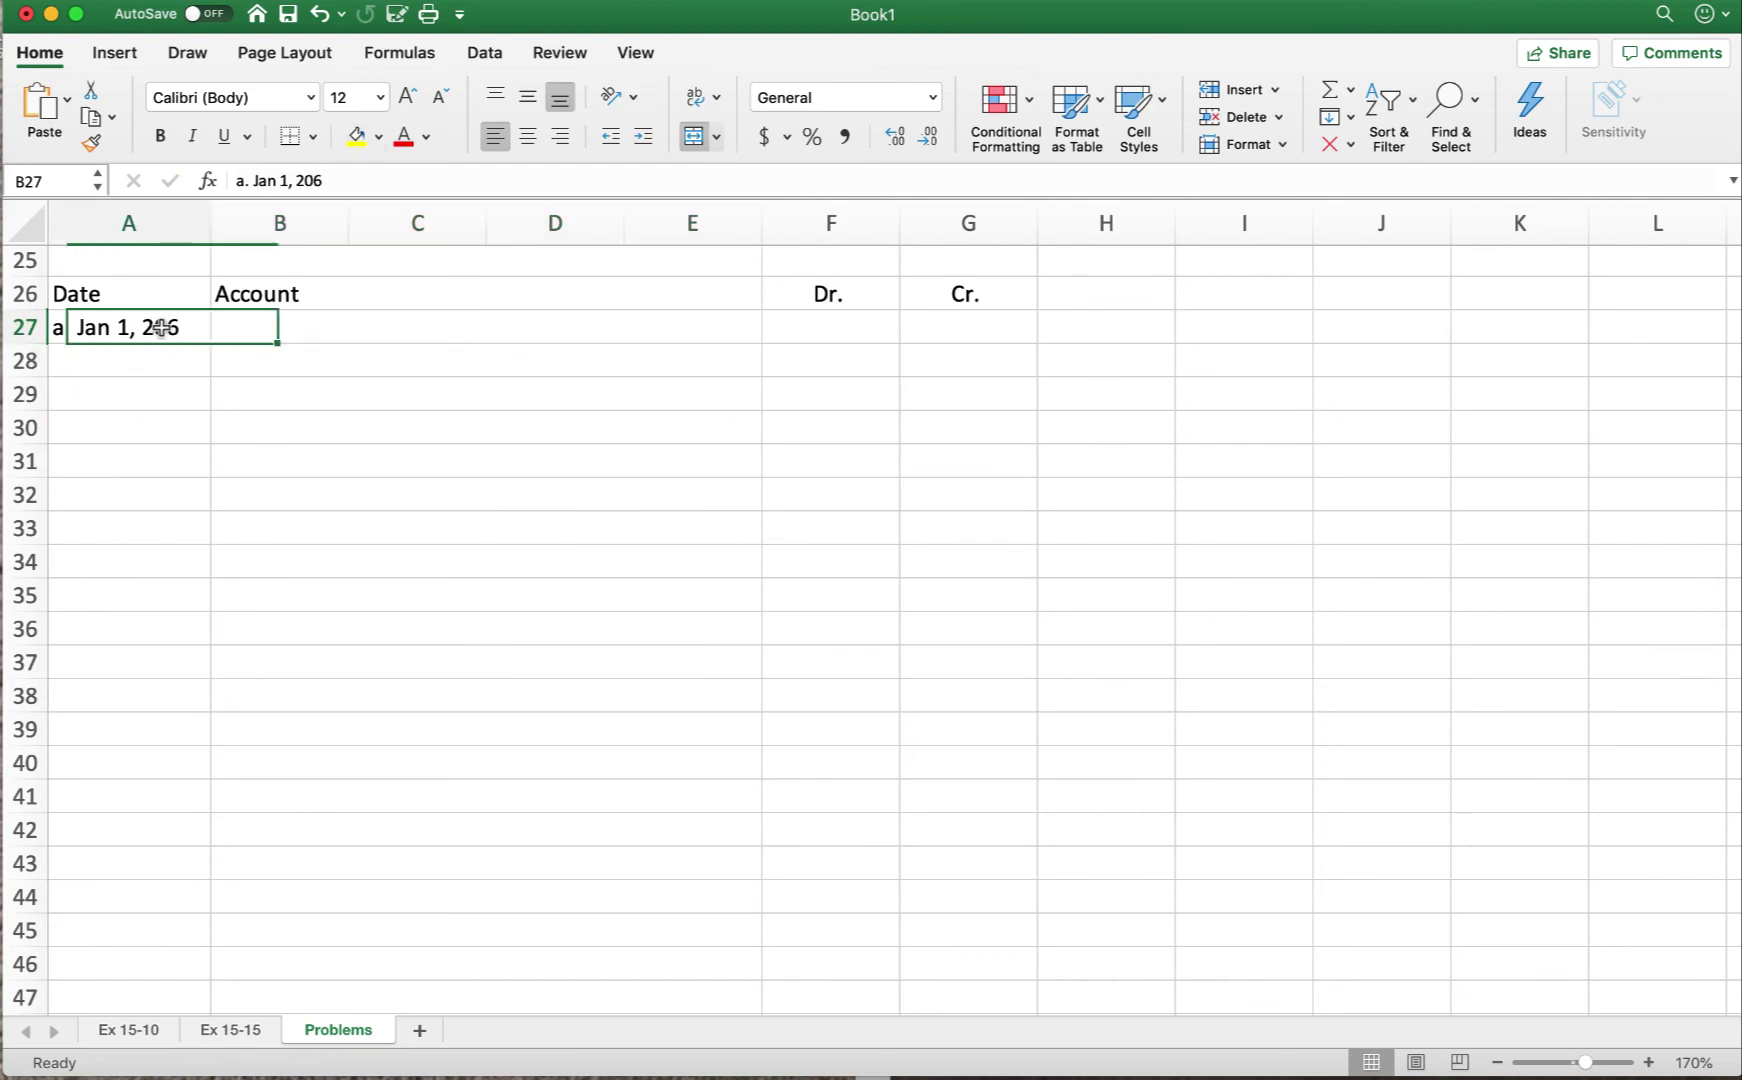
pyautogui.click(313, 180)
pyautogui.write('1')
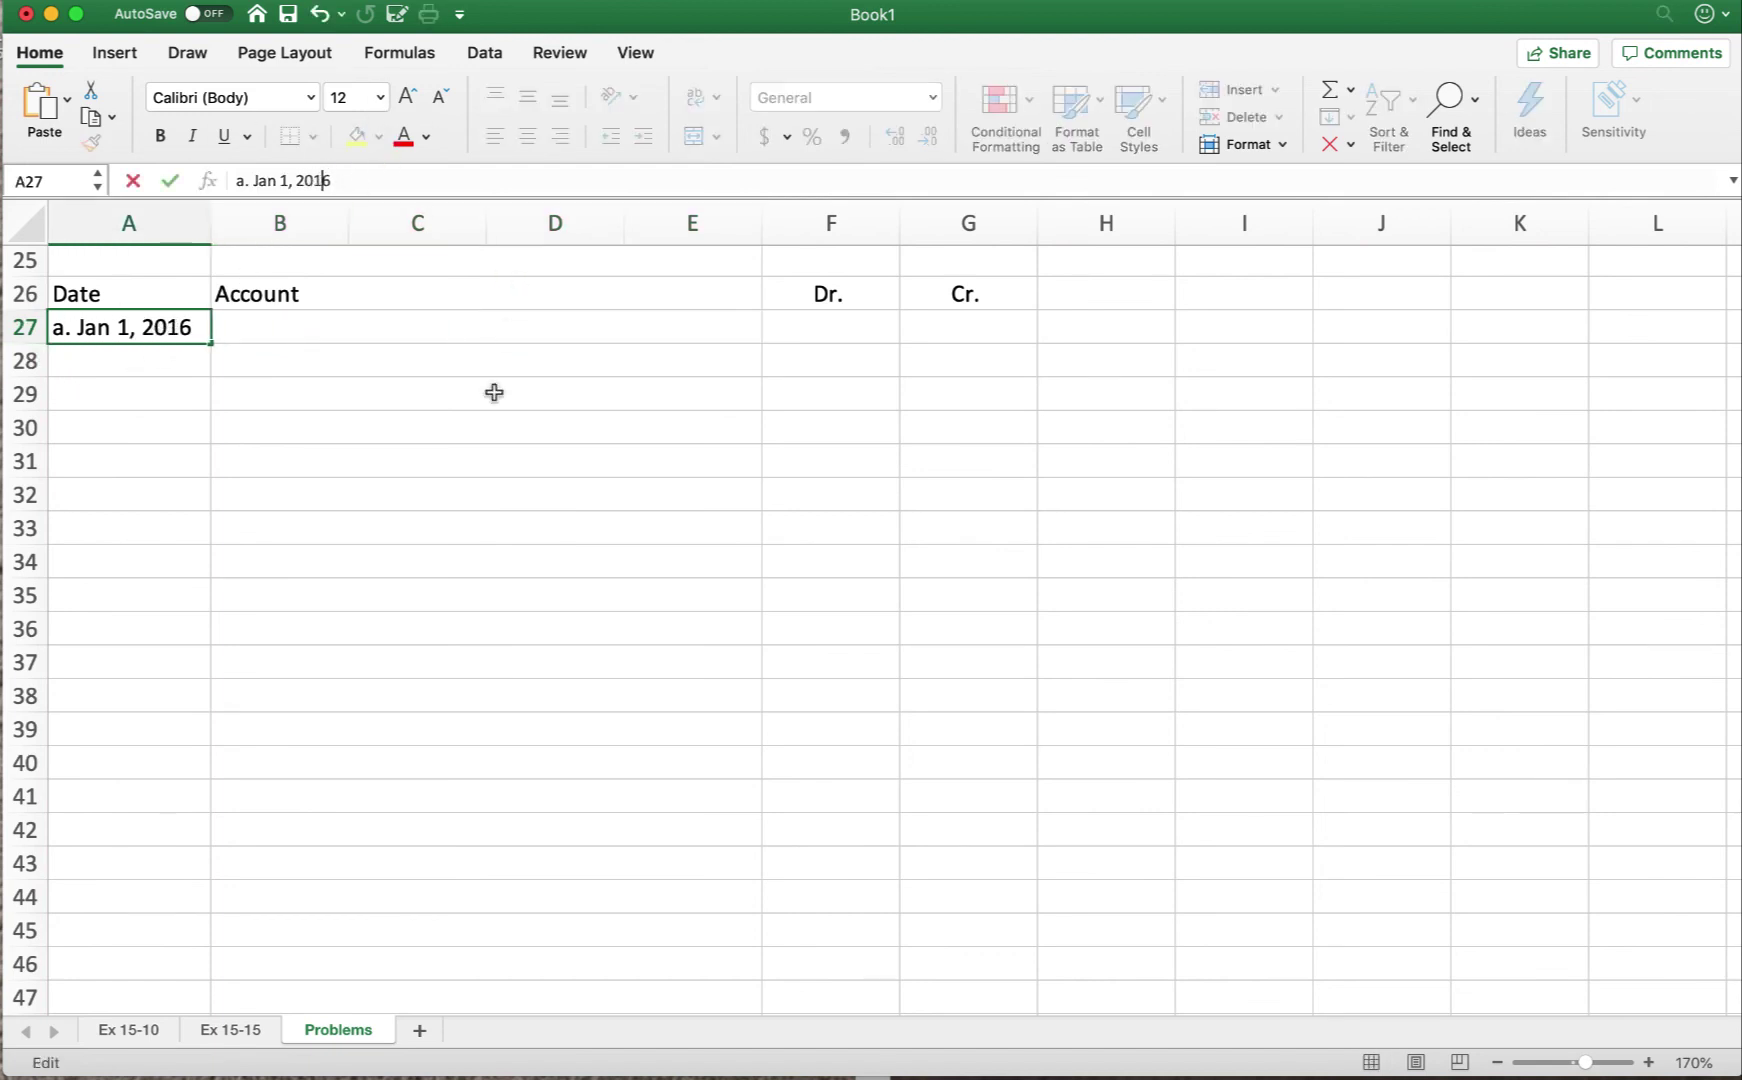
pyautogui.click(257, 322)
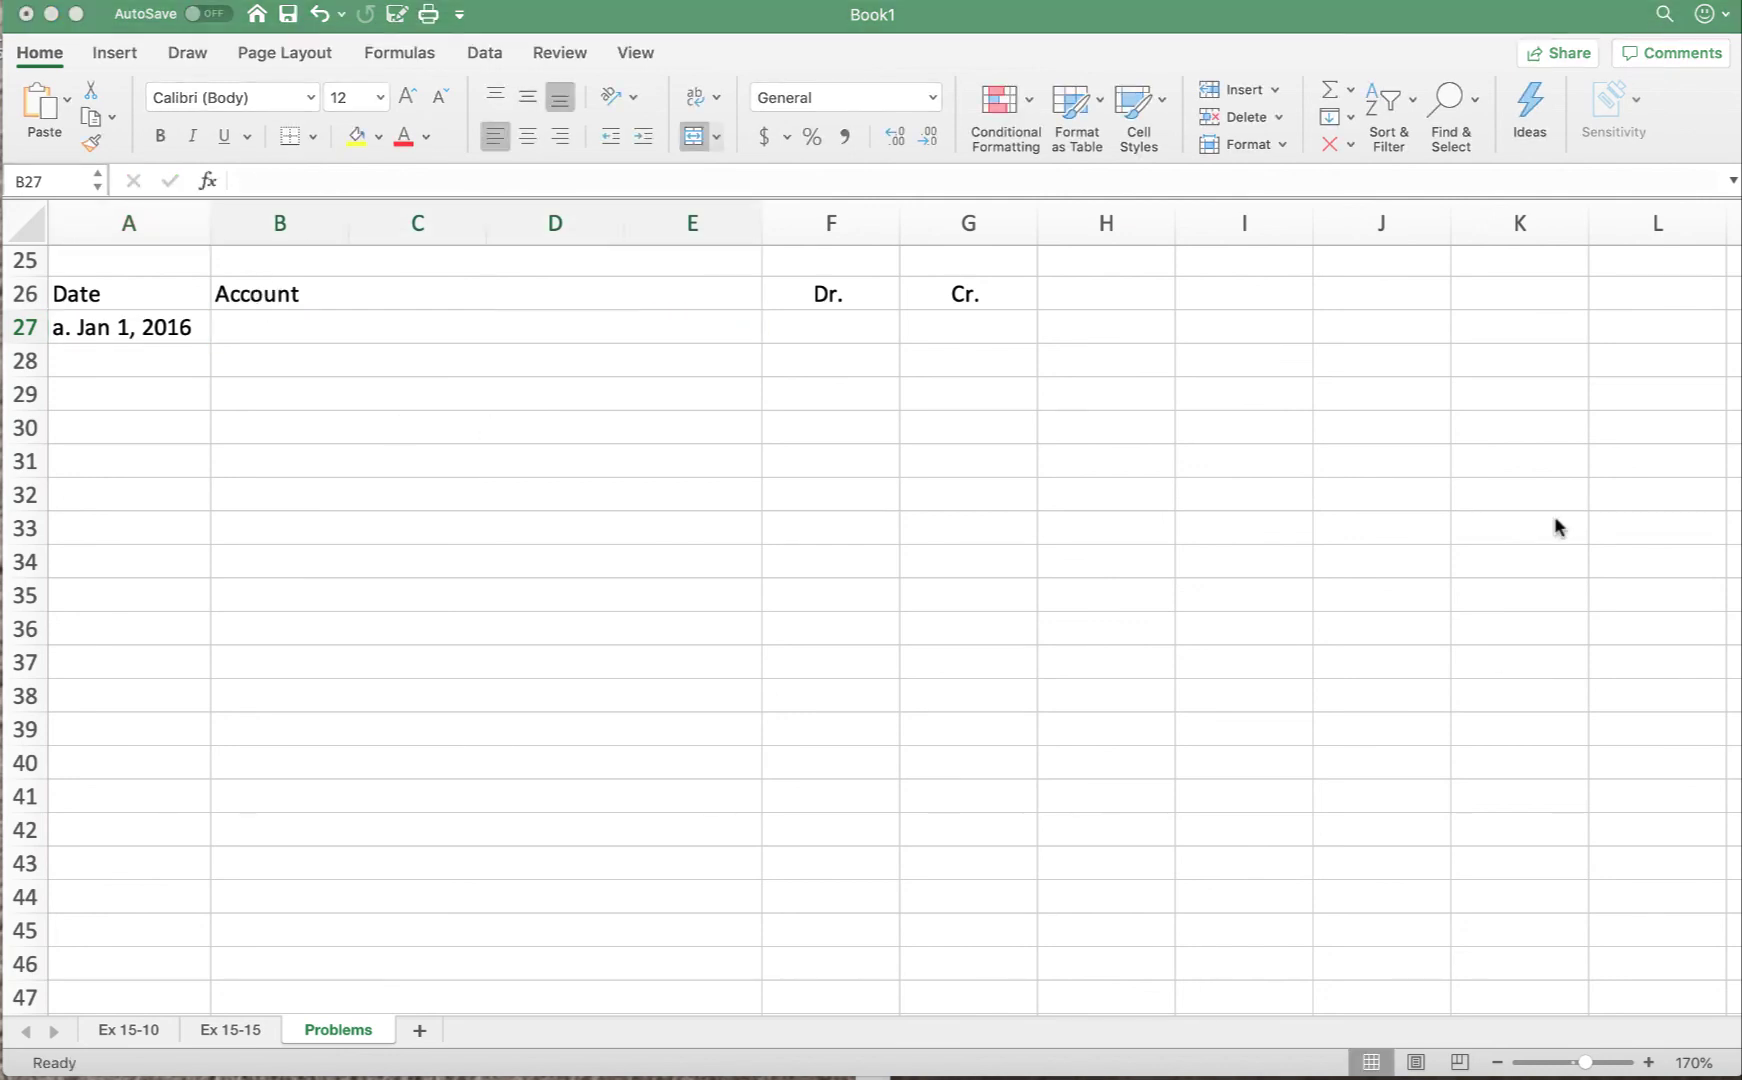
# Debit Interest Payable 96,000 on row 27
pyautogui.click(259, 323)
pyautogui.write('Int')
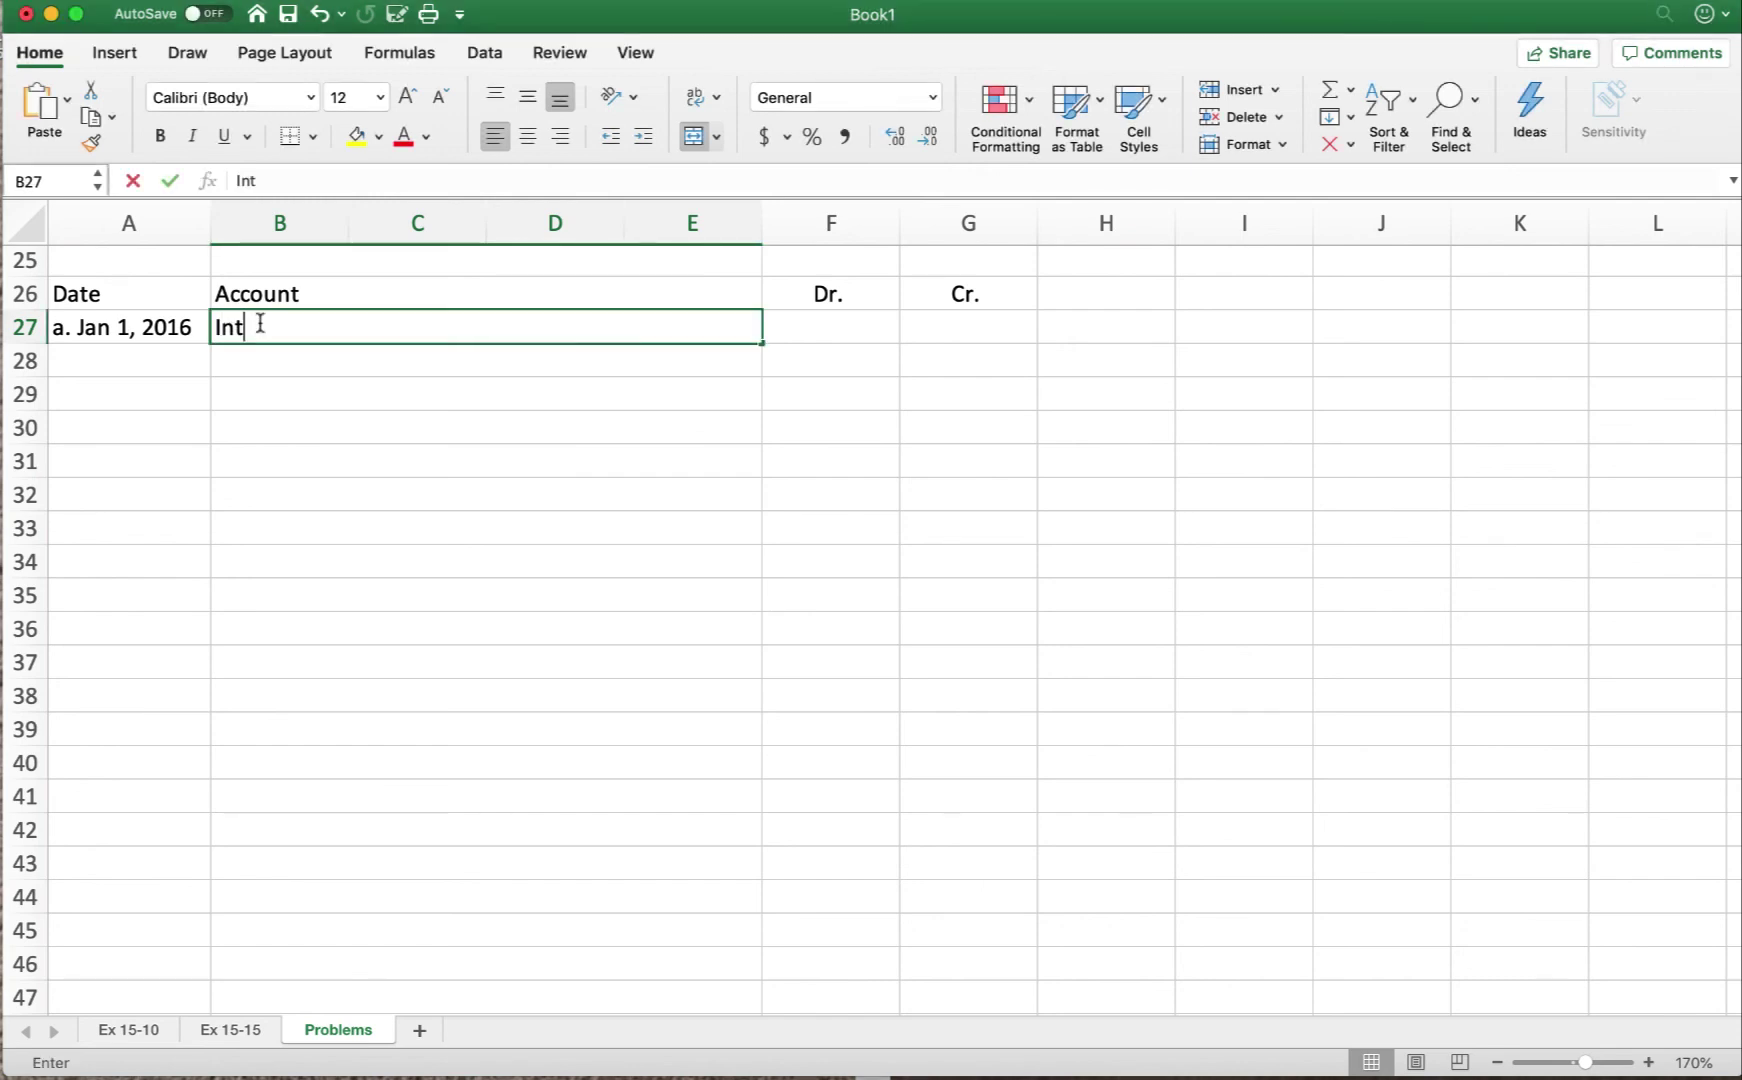
pyautogui.write('erest Payable')
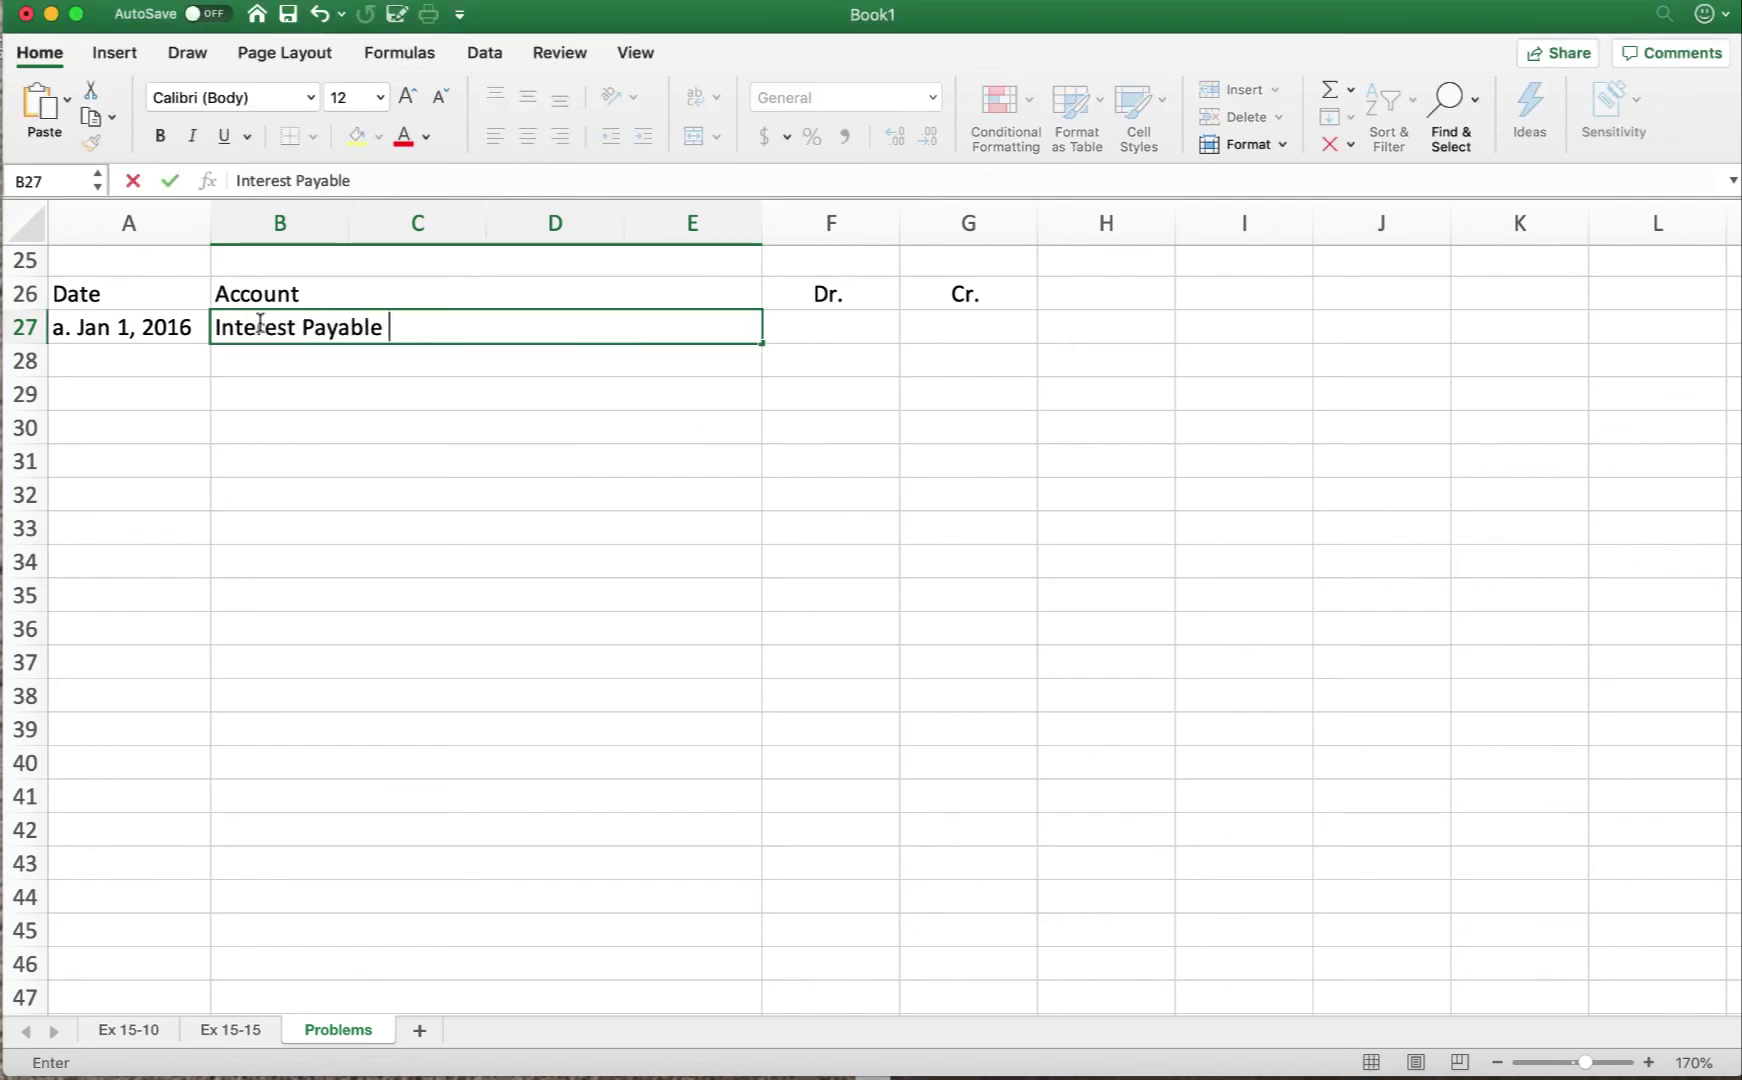
pyautogui.press('Tab')
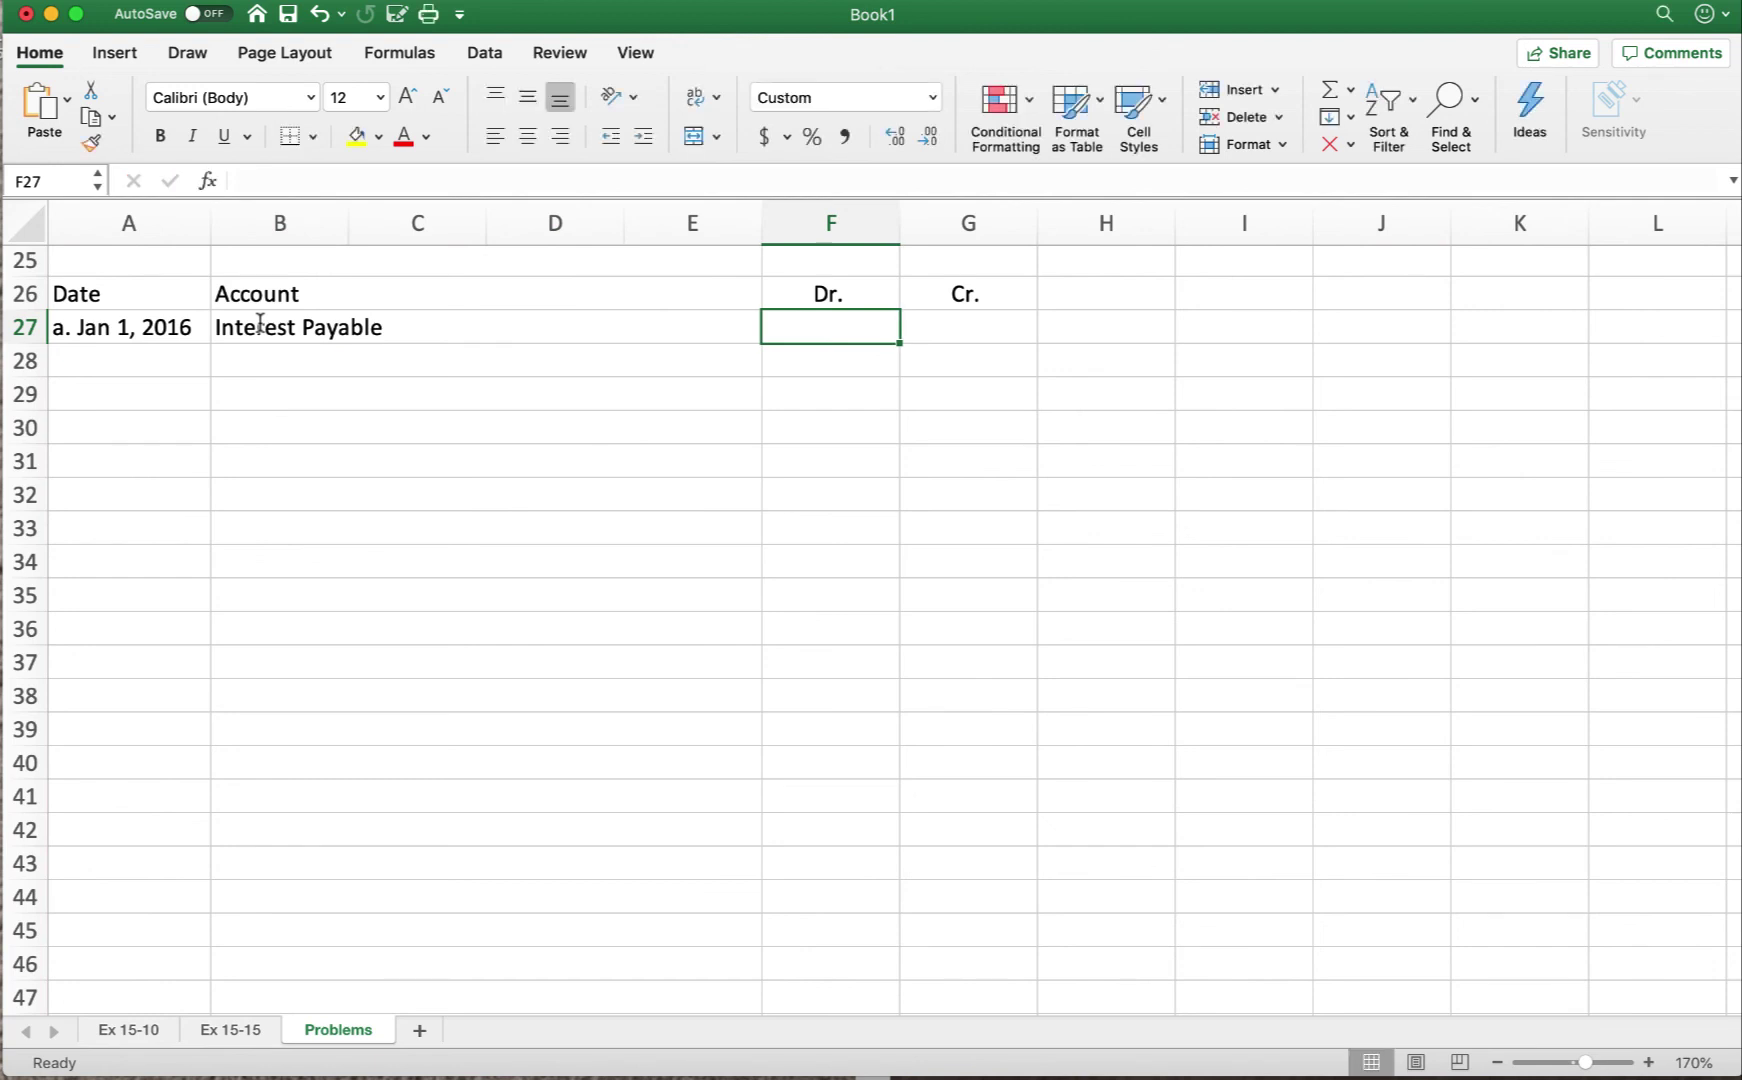
pyautogui.write('96000')
pyautogui.press('Return')
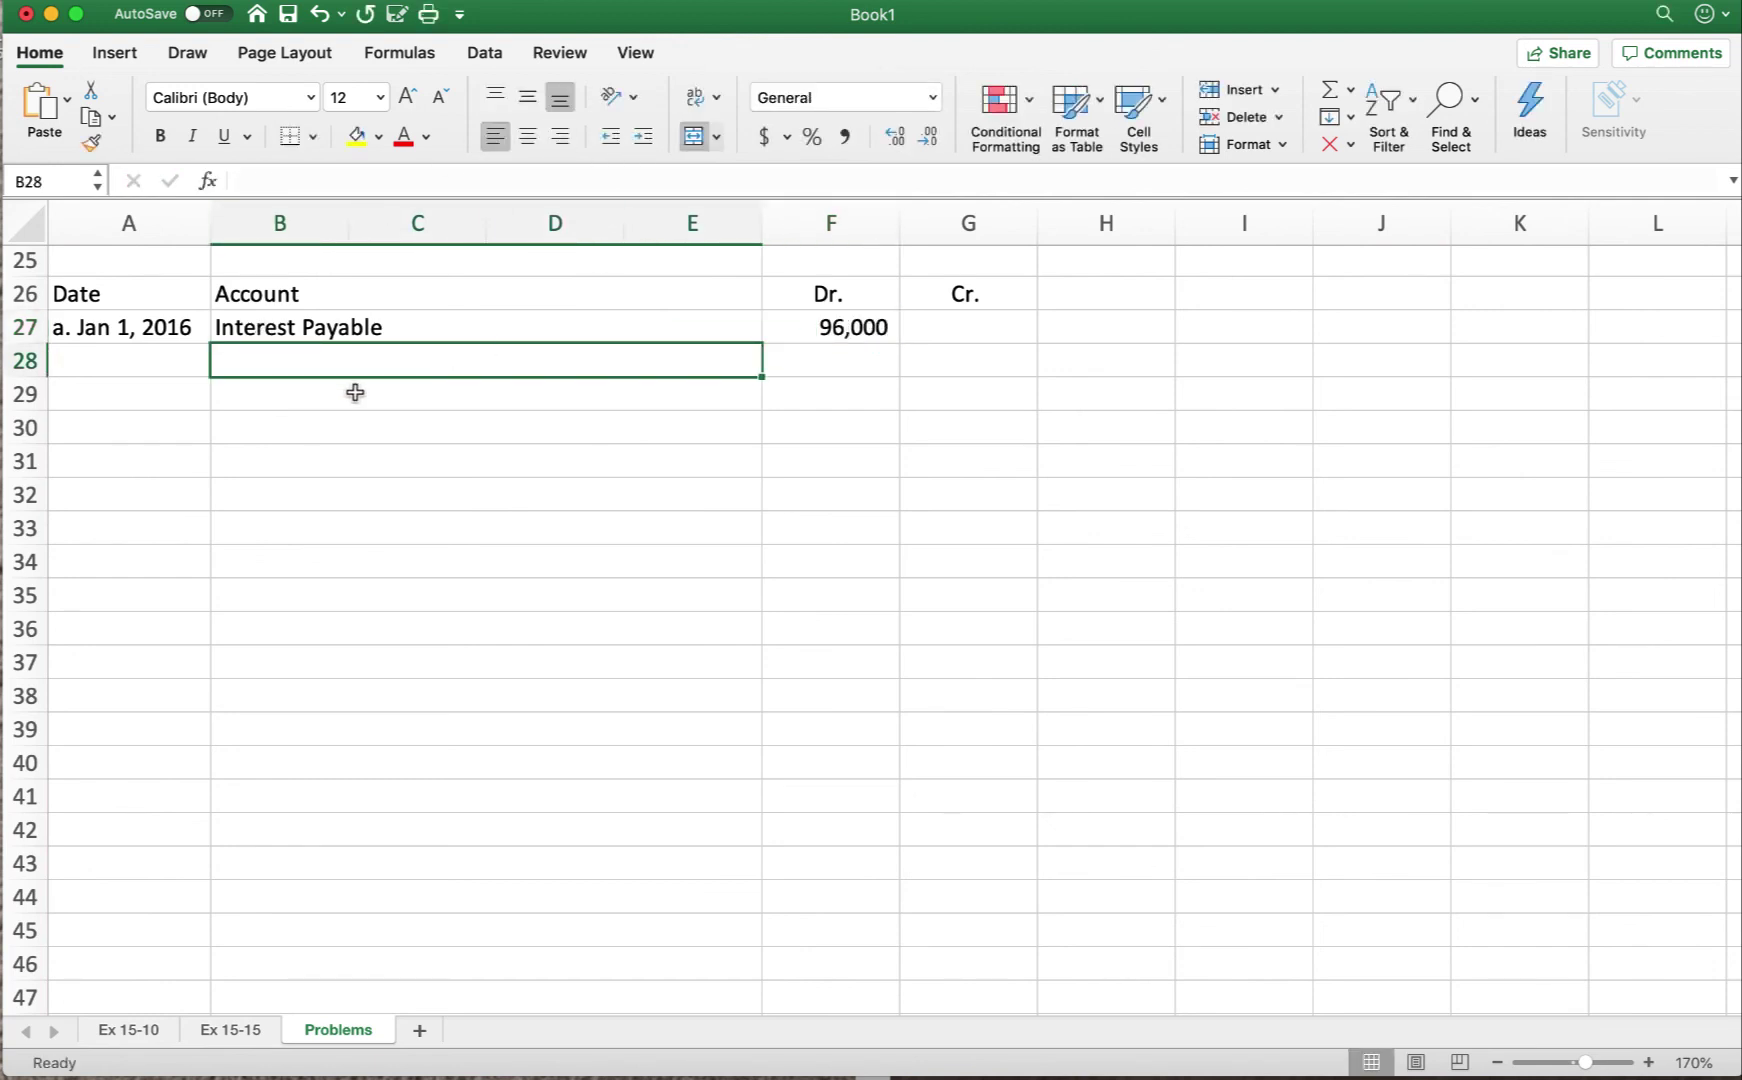
# Credit Cash 96,000 on row 28
pyautogui.write('Cash')
pyautogui.press('Tab')
pyautogui.press('Tab')
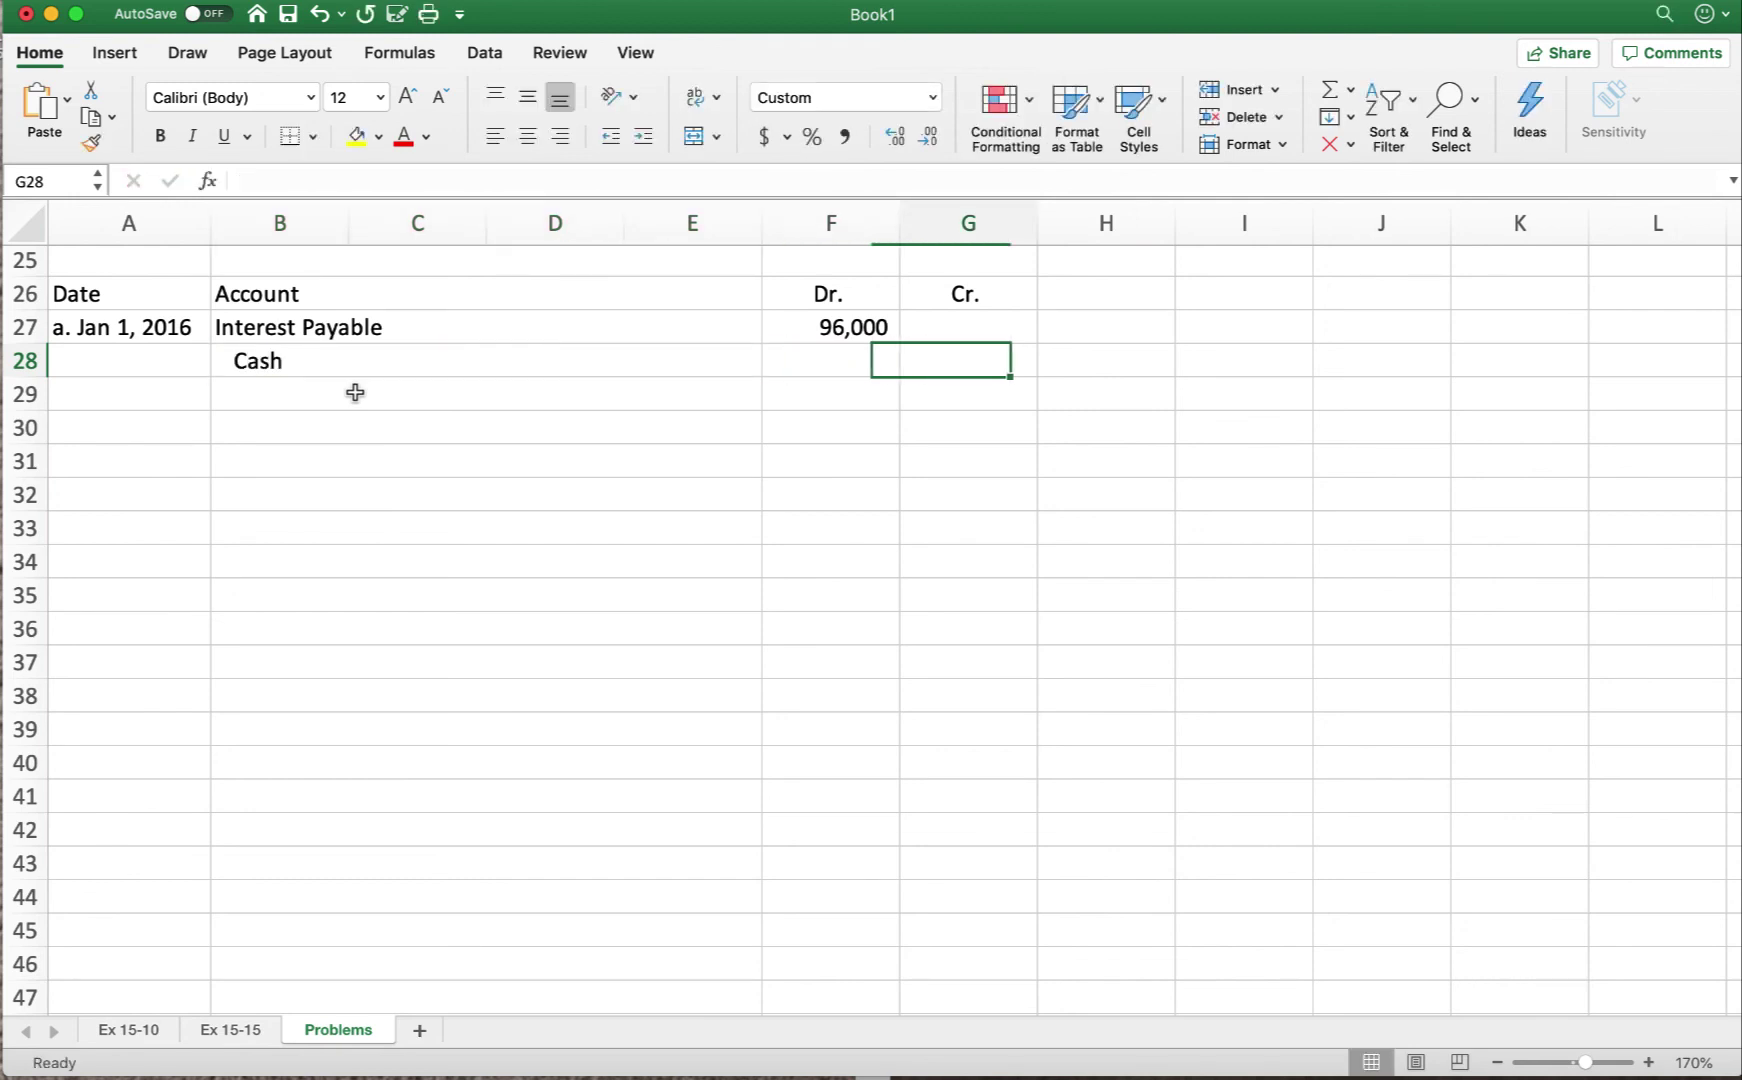
pyautogui.write('96000')
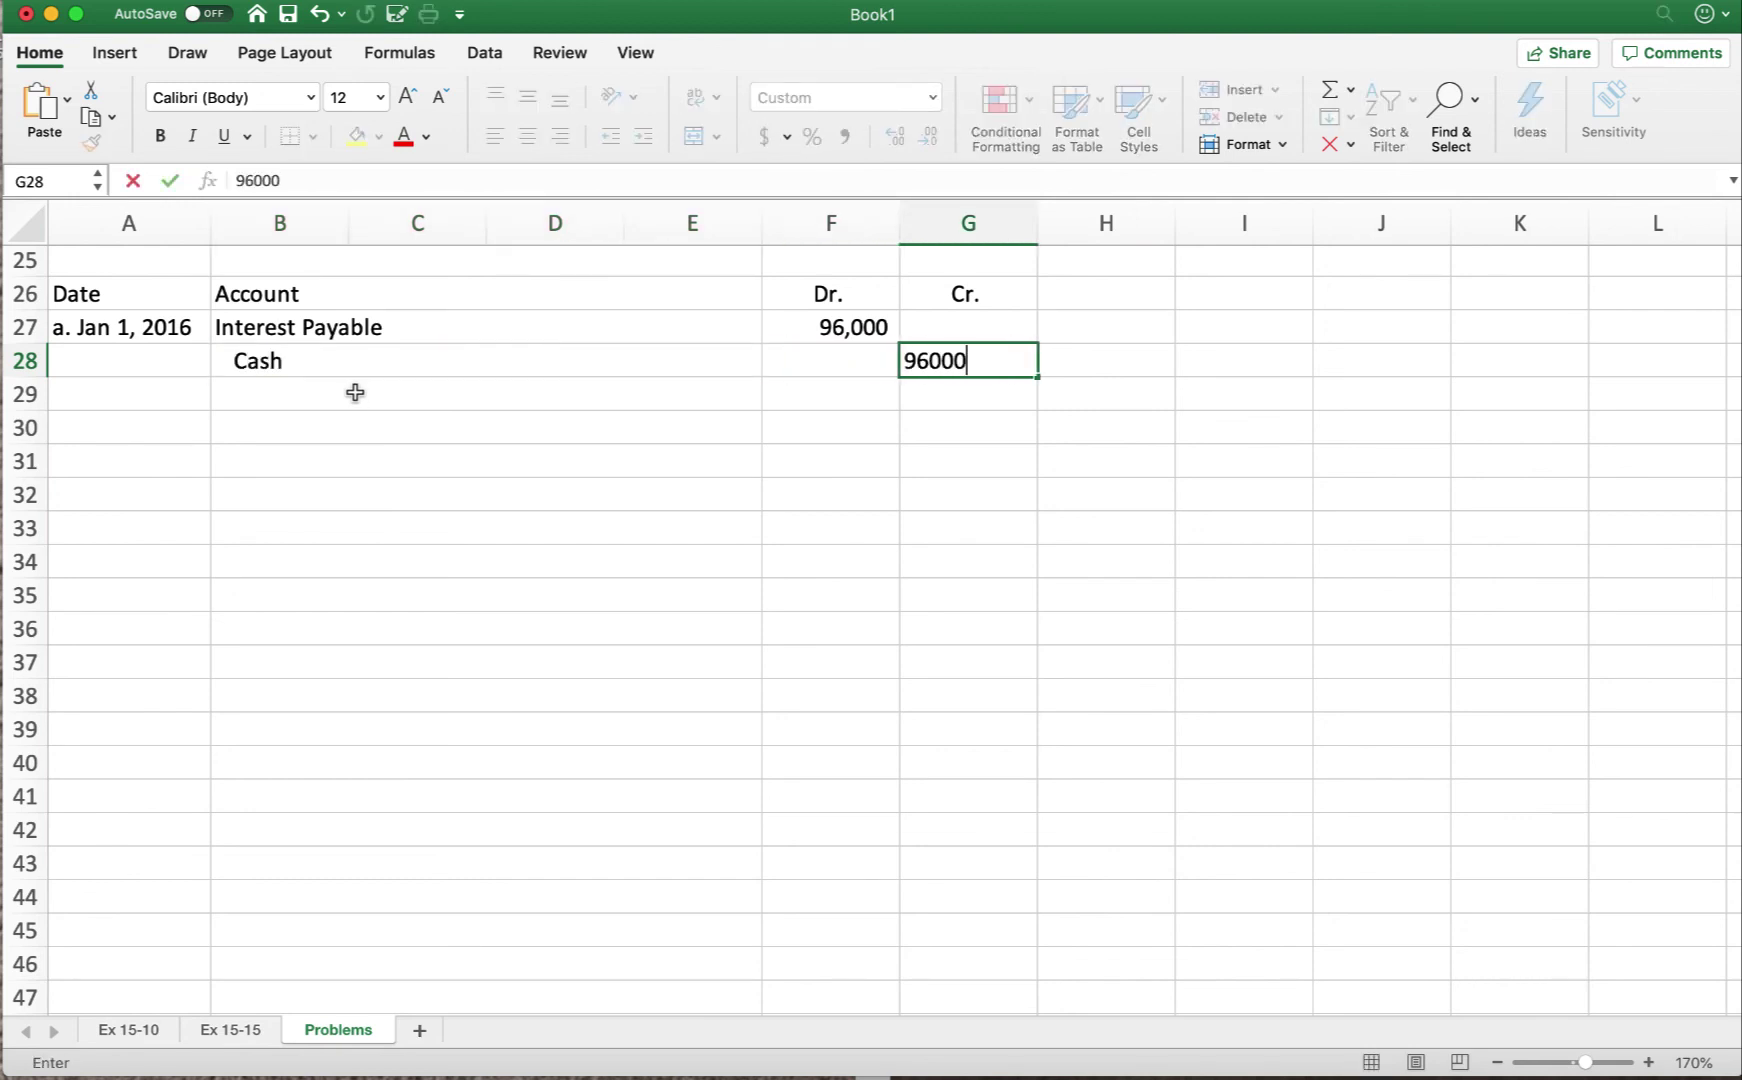
pyautogui.press('Return')
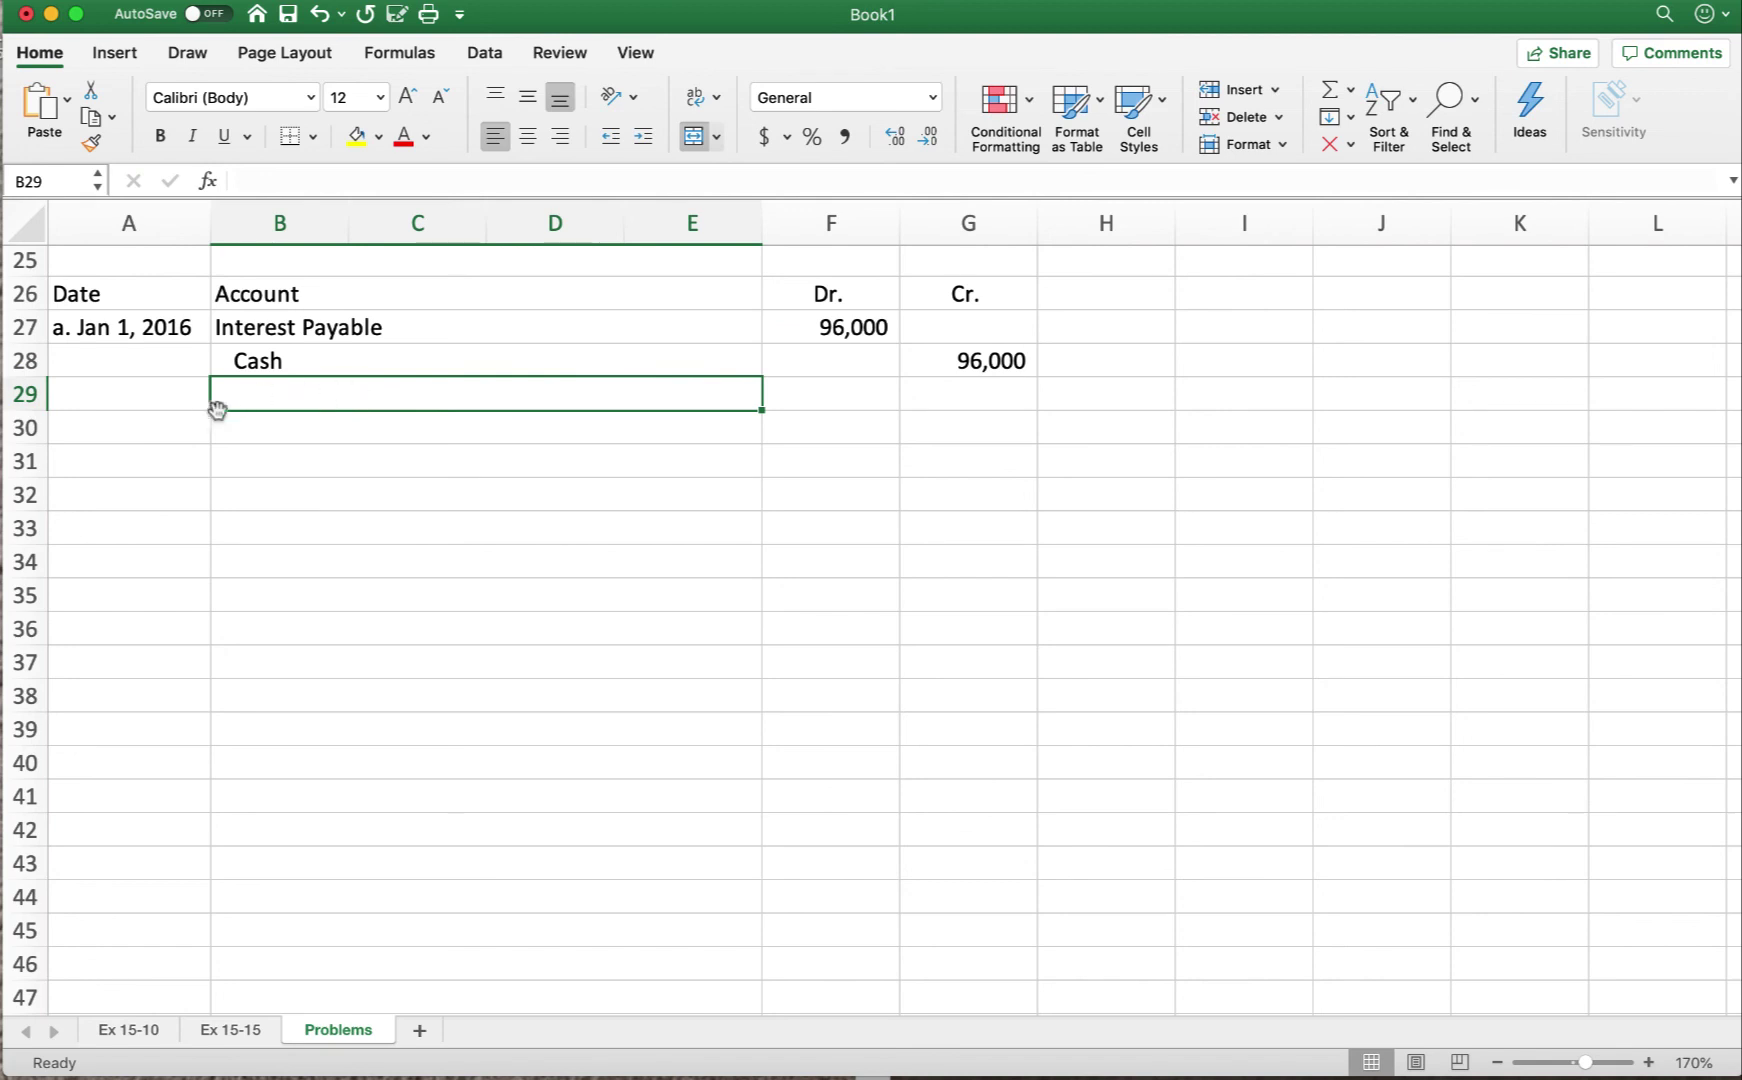
pyautogui.click(155, 420)
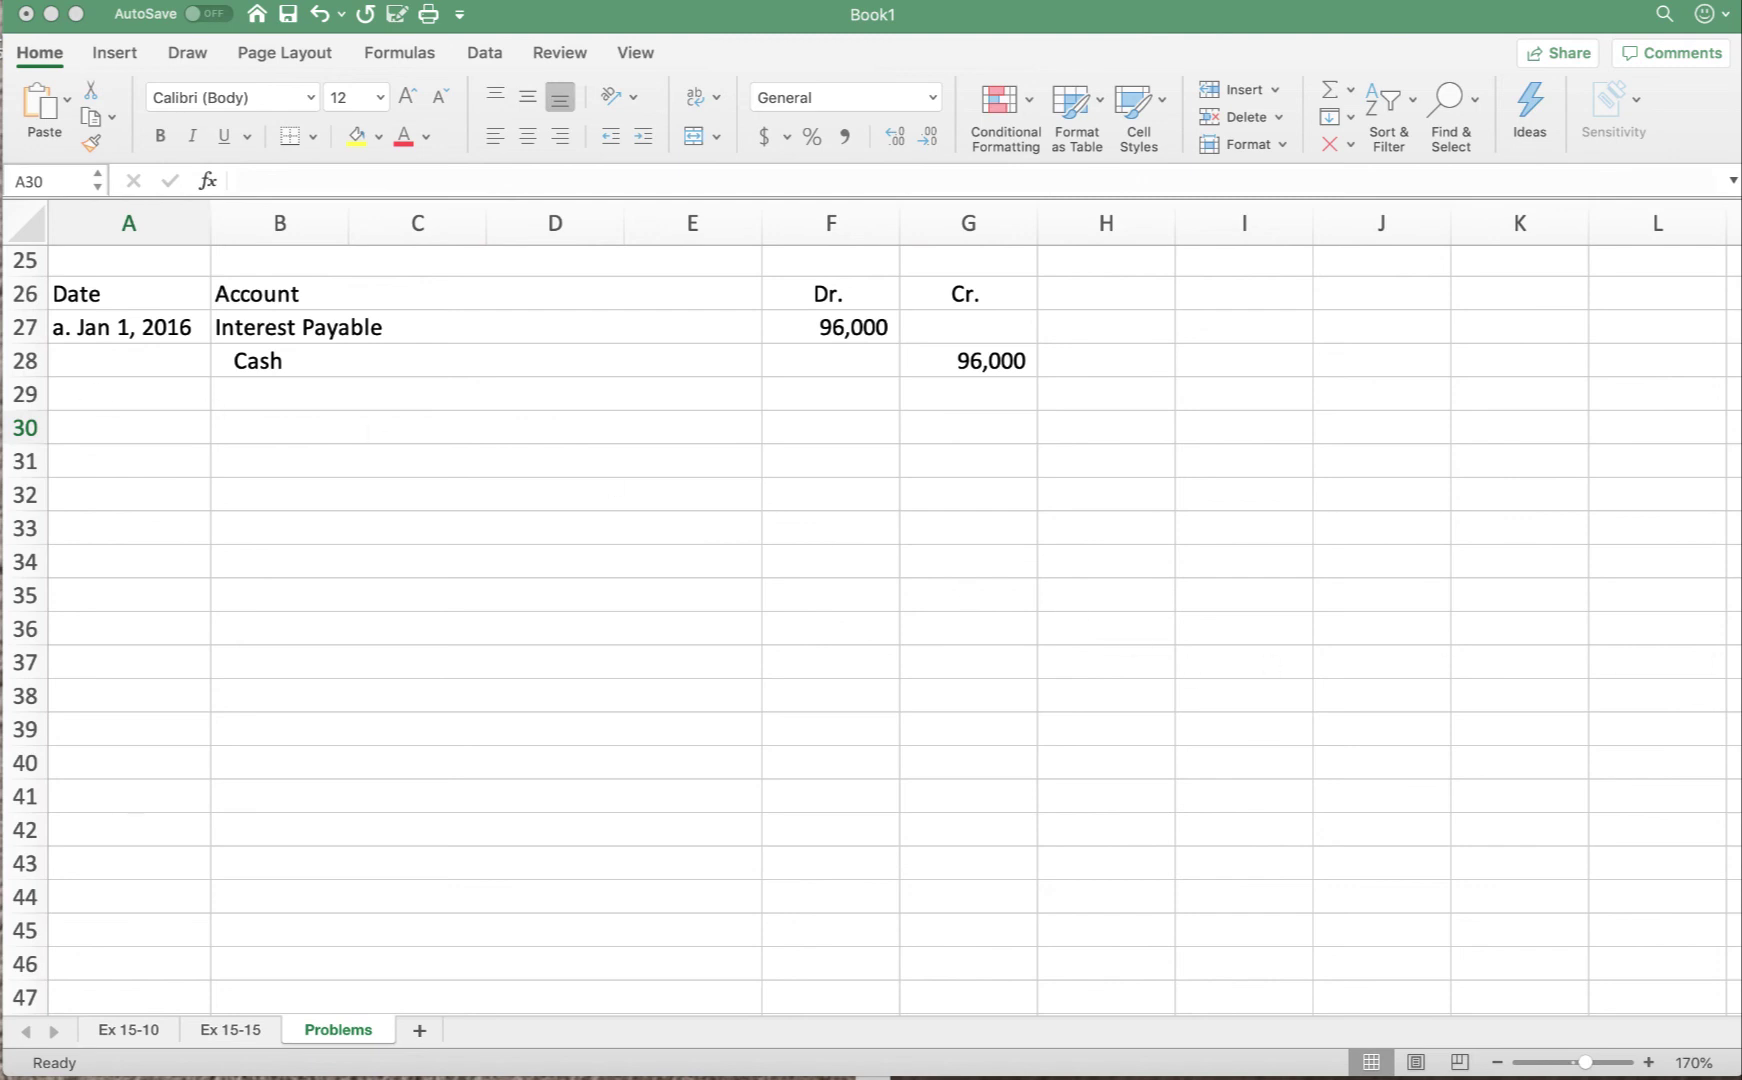
# Enter the entry b date label 'b. Jan 1 2016' in A30
pyautogui.click(70, 425)
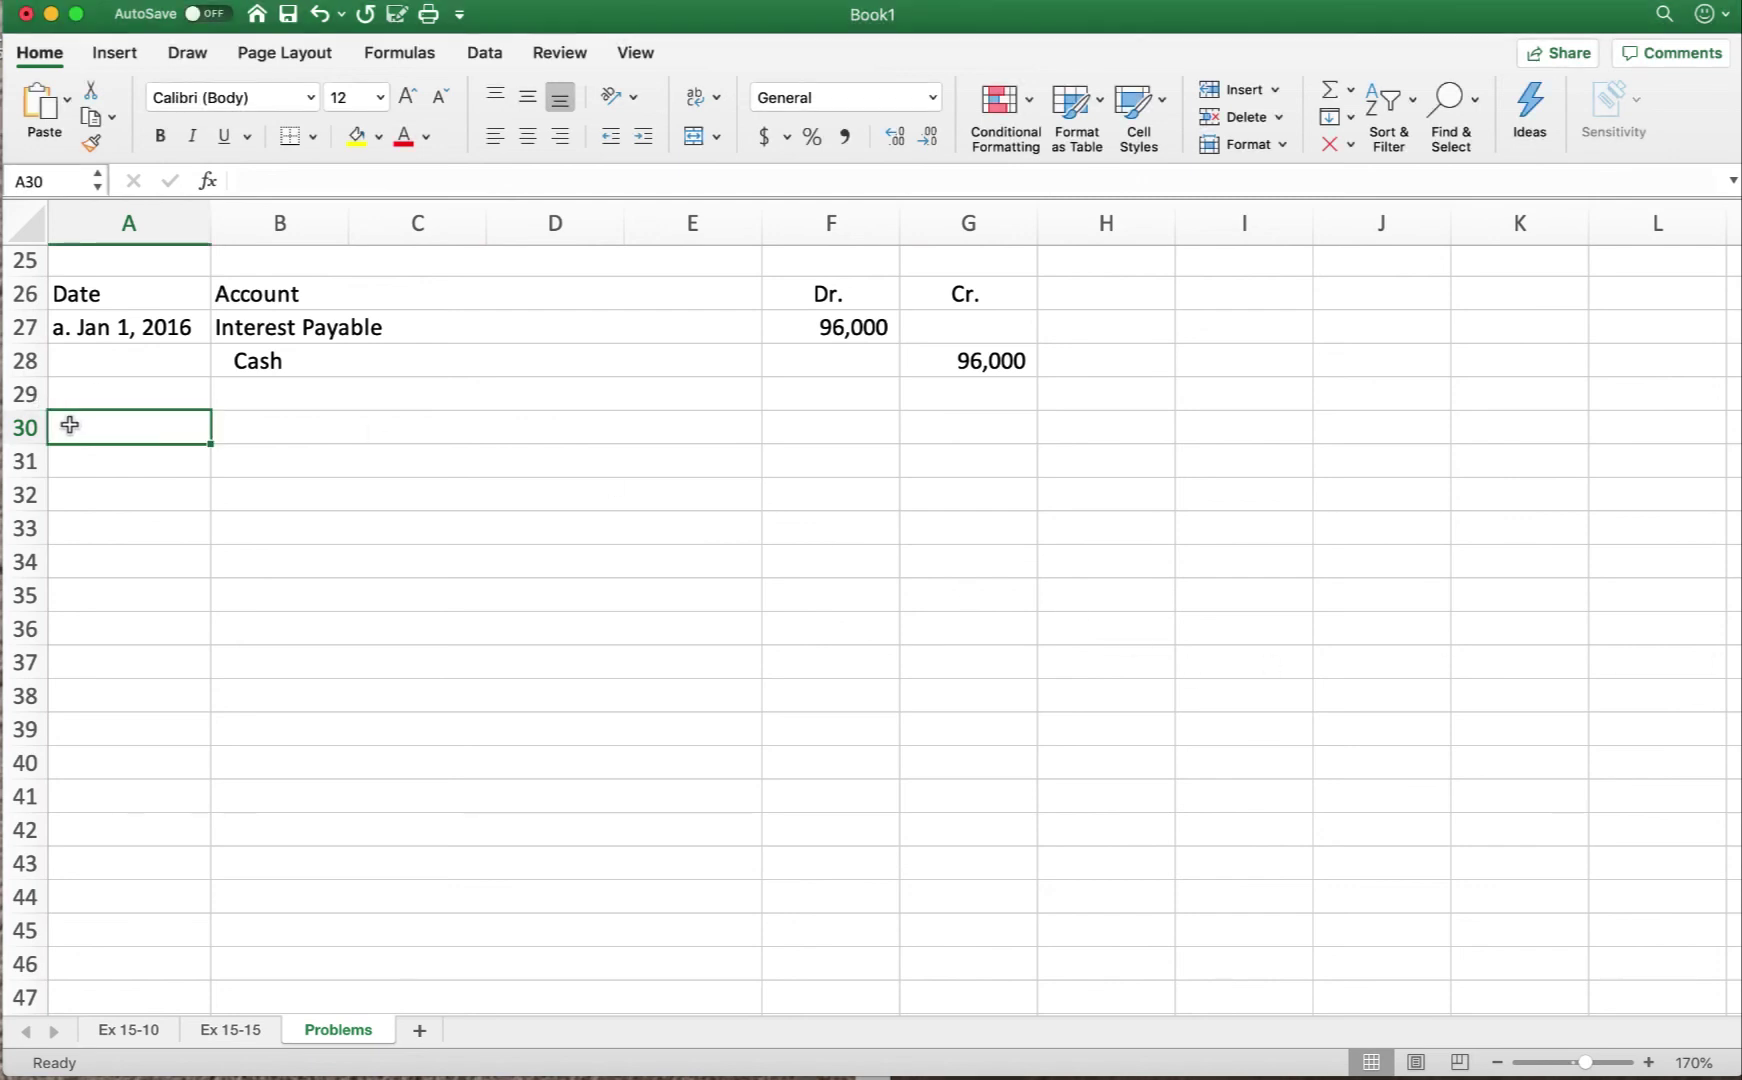
pyautogui.write('b')
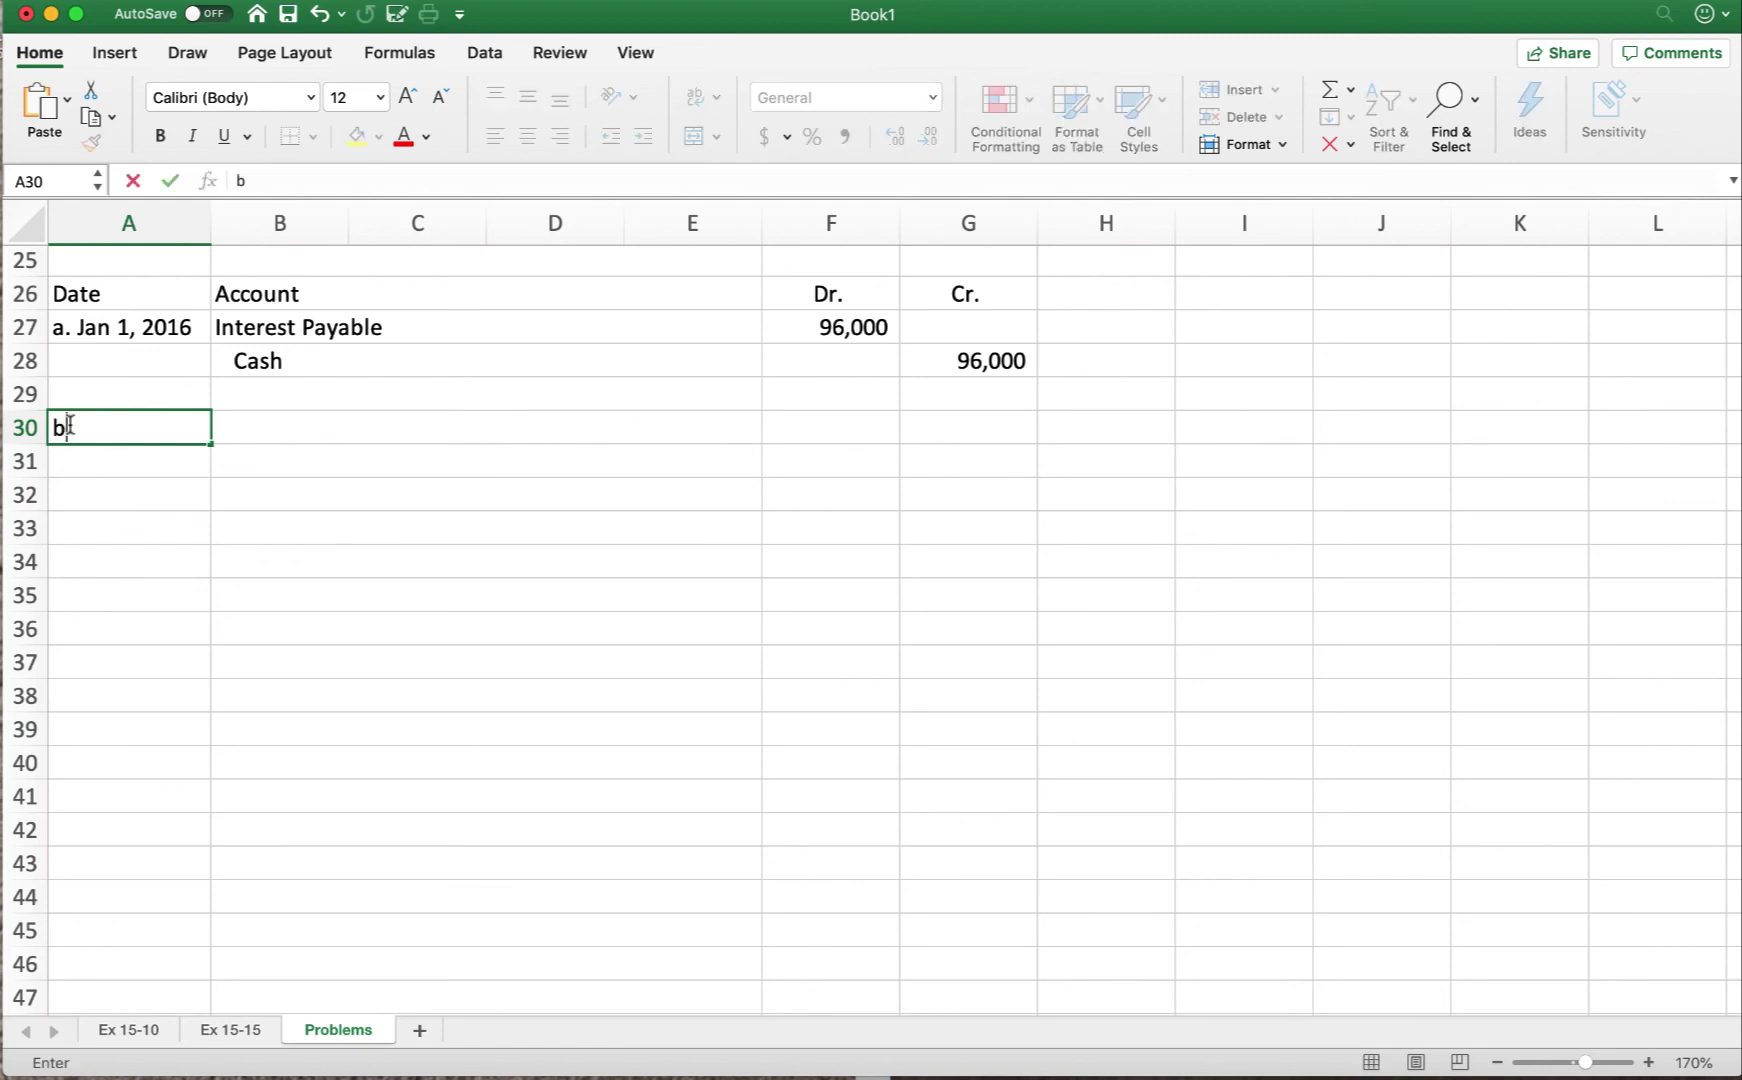
pyautogui.write('. Jan 1')
pyautogui.write('2016')
pyautogui.press('Tab')
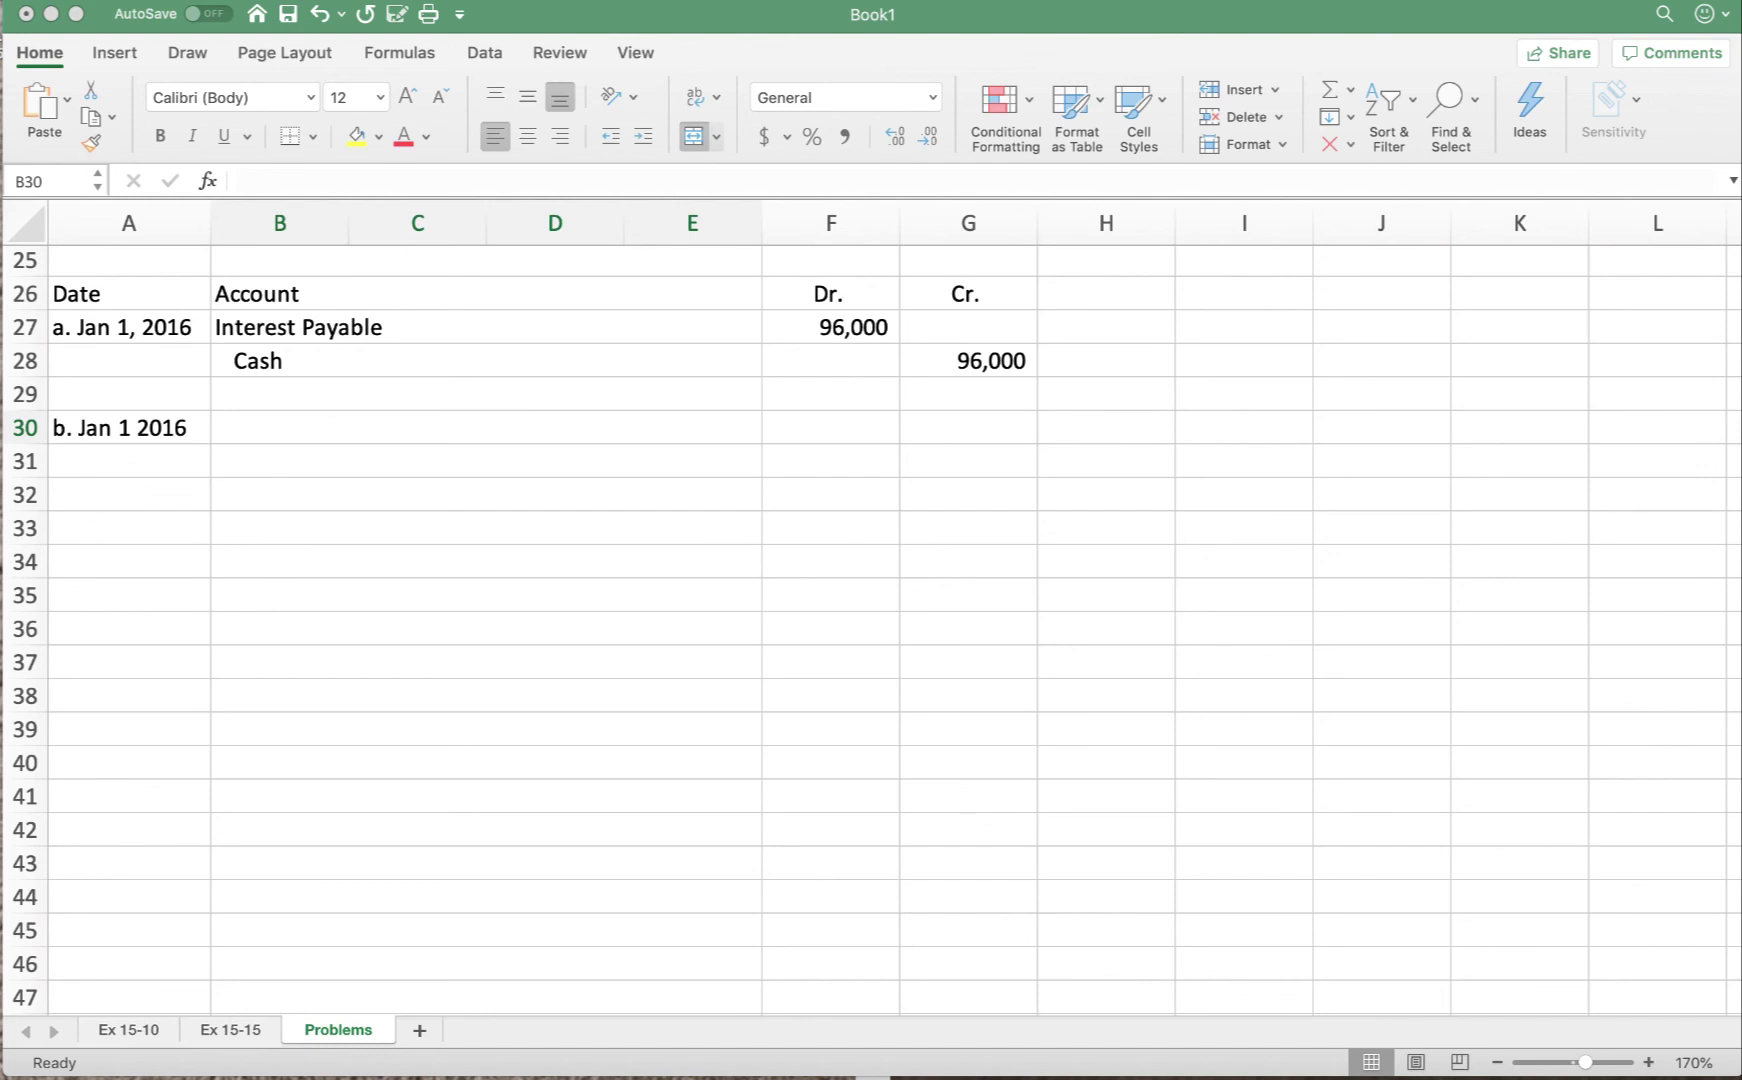
# Debit Bond payable 300,000 on row 30
pyautogui.click(246, 426)
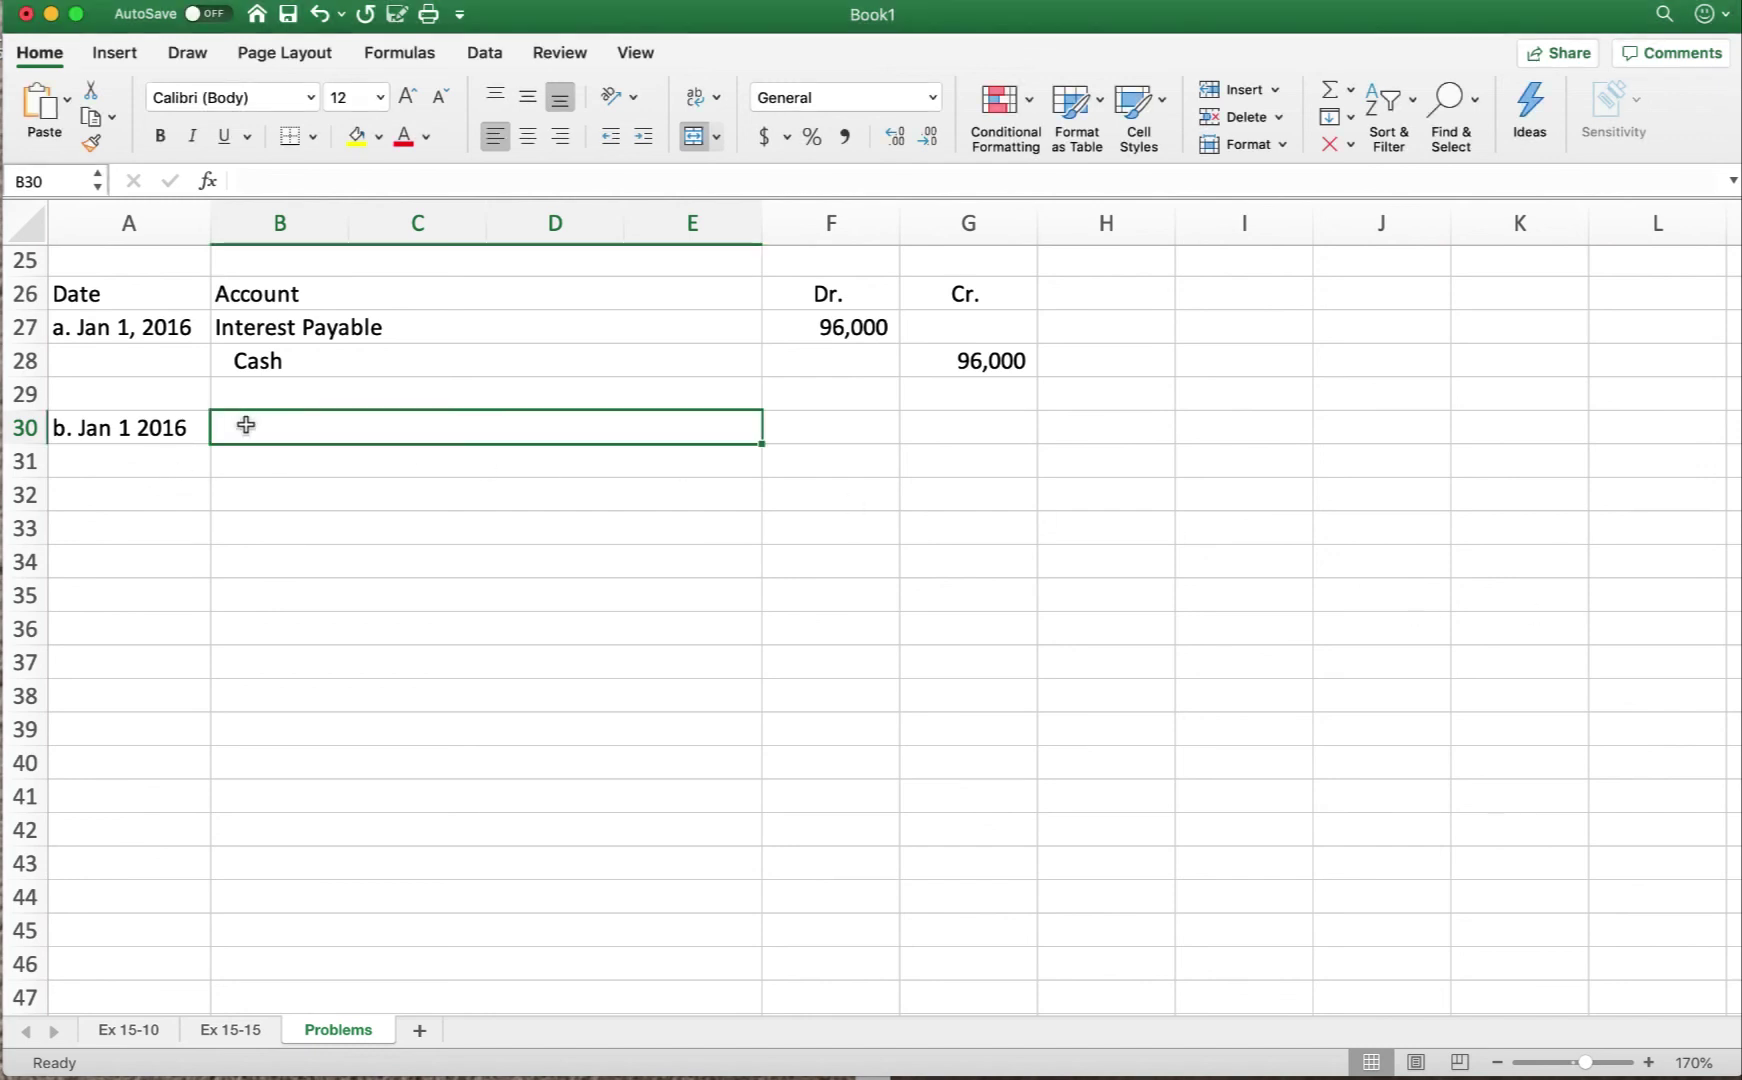
pyautogui.write('Bond ')
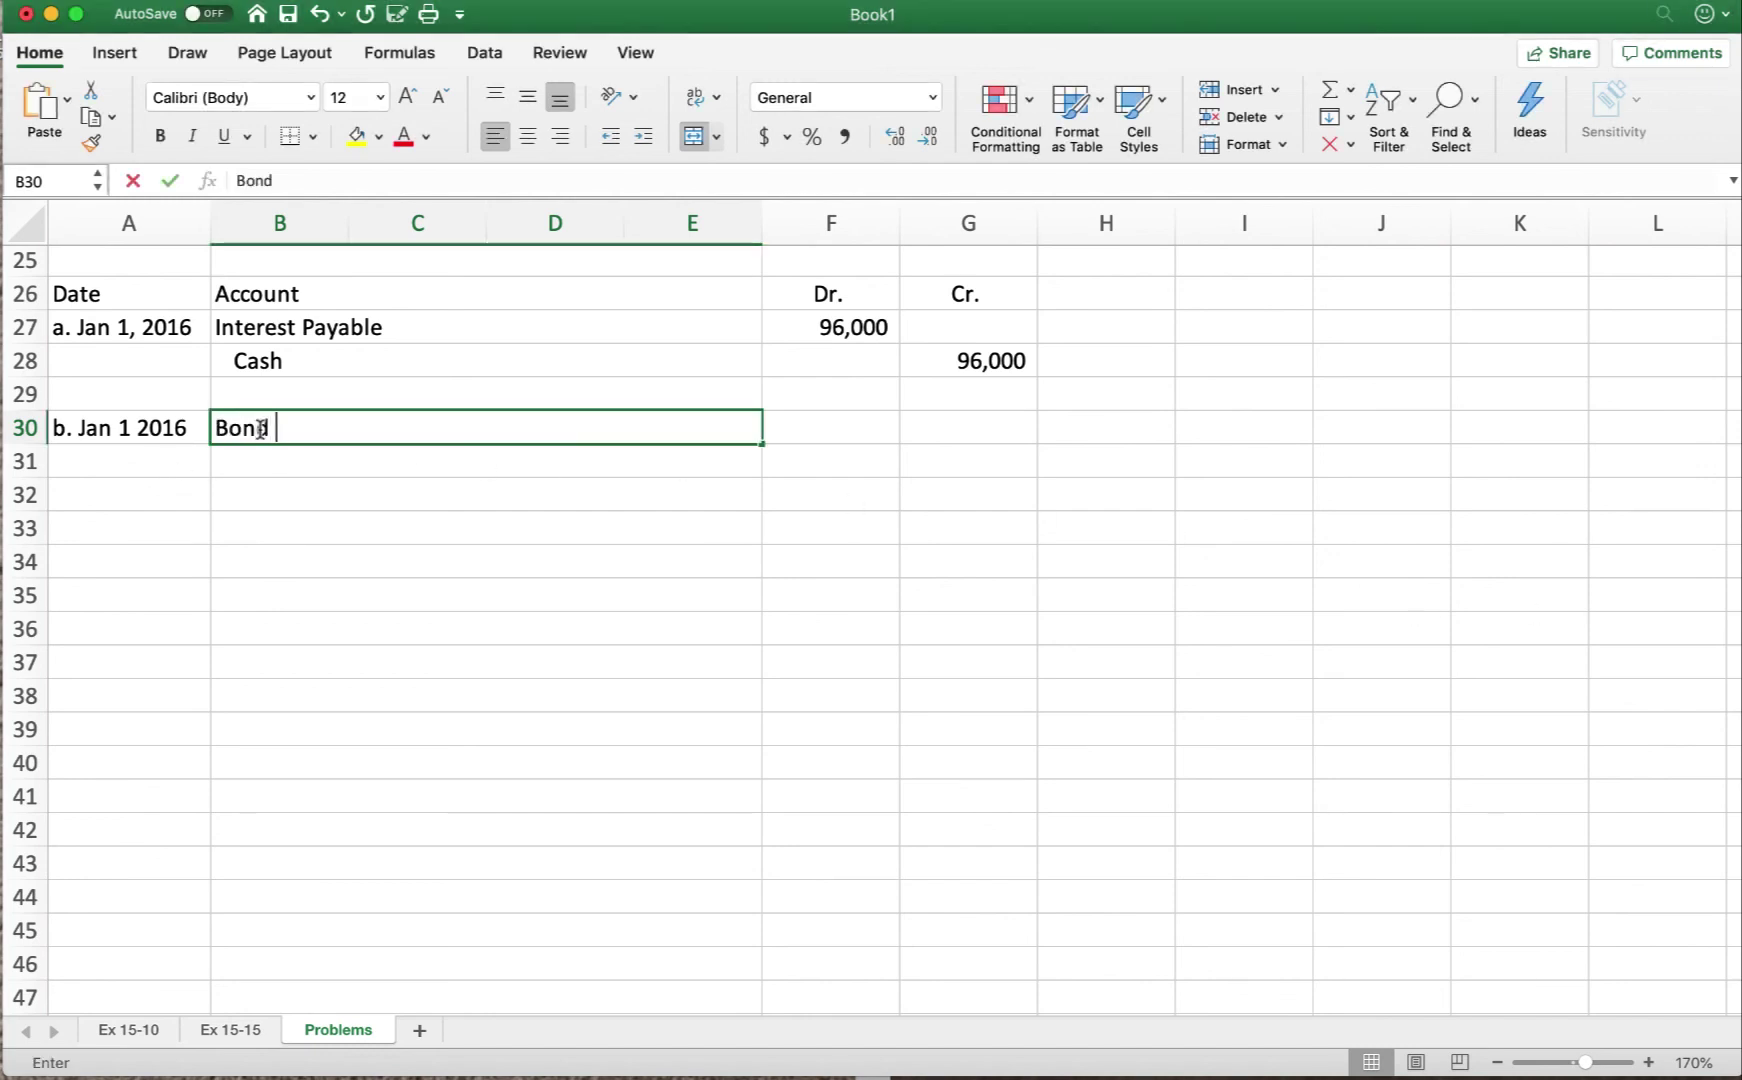
pyautogui.write('payable')
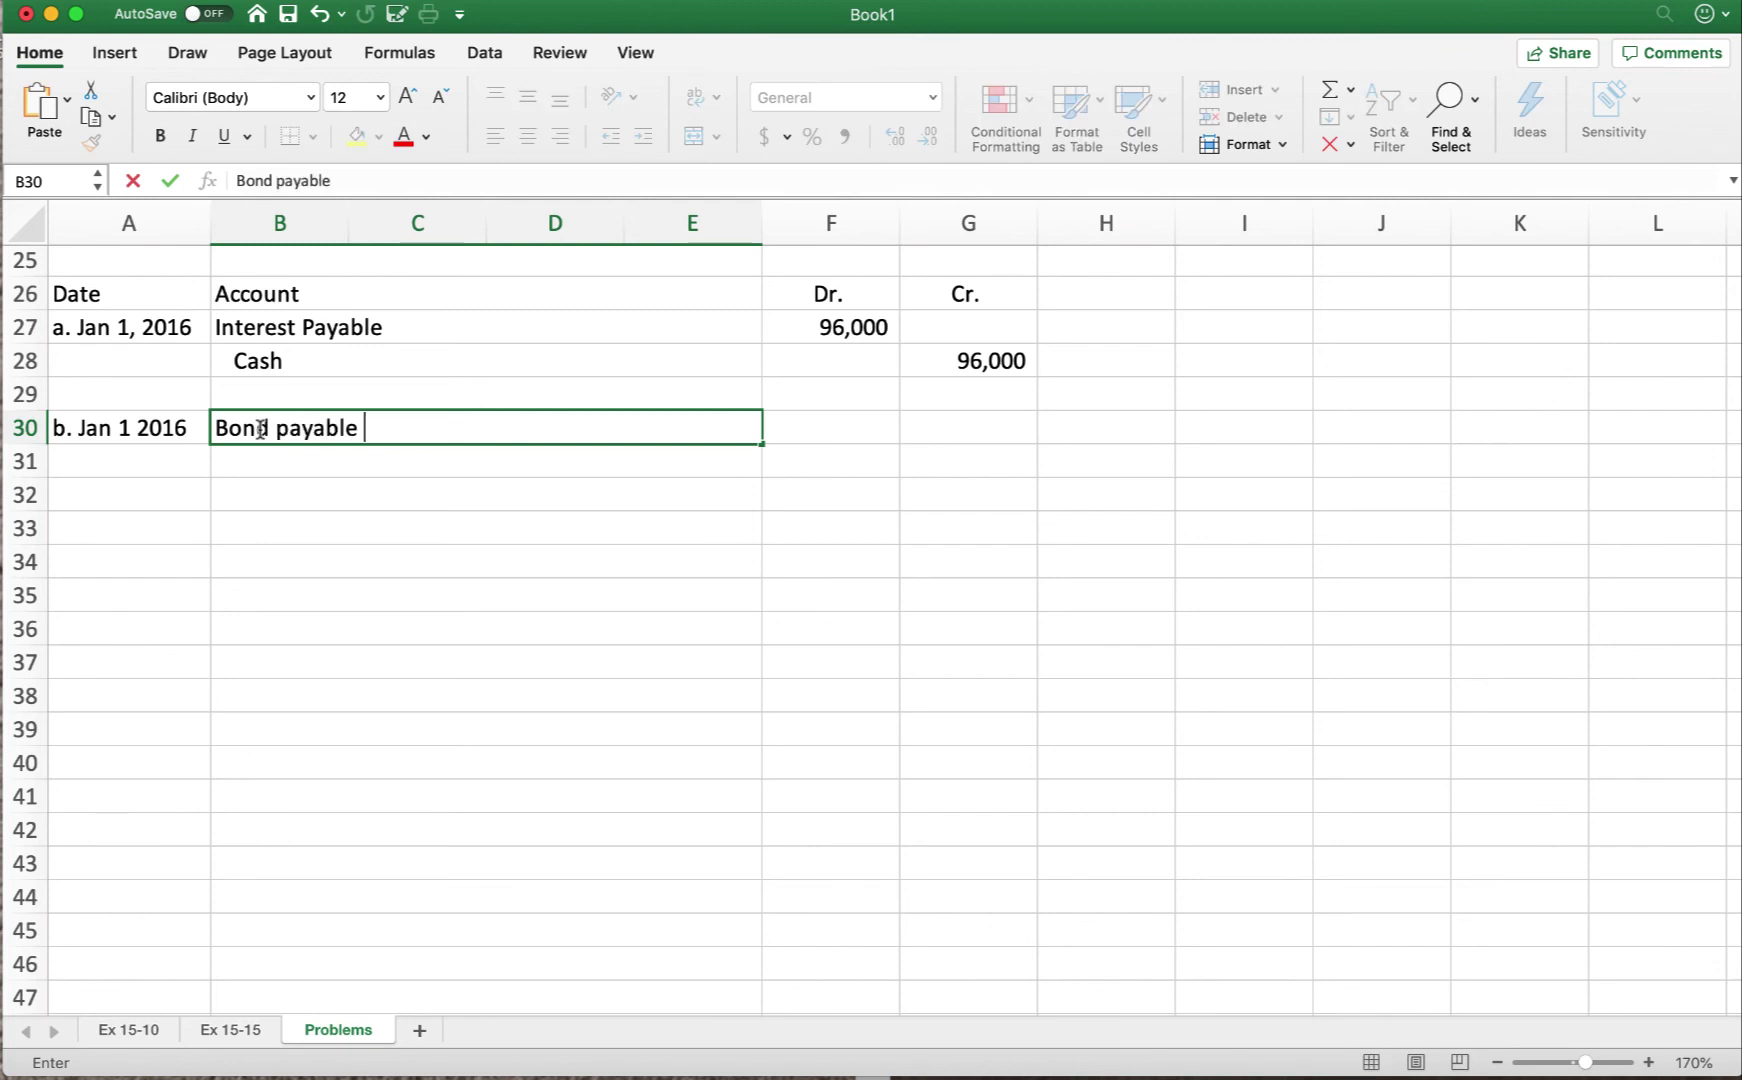
pyautogui.press('Tab')
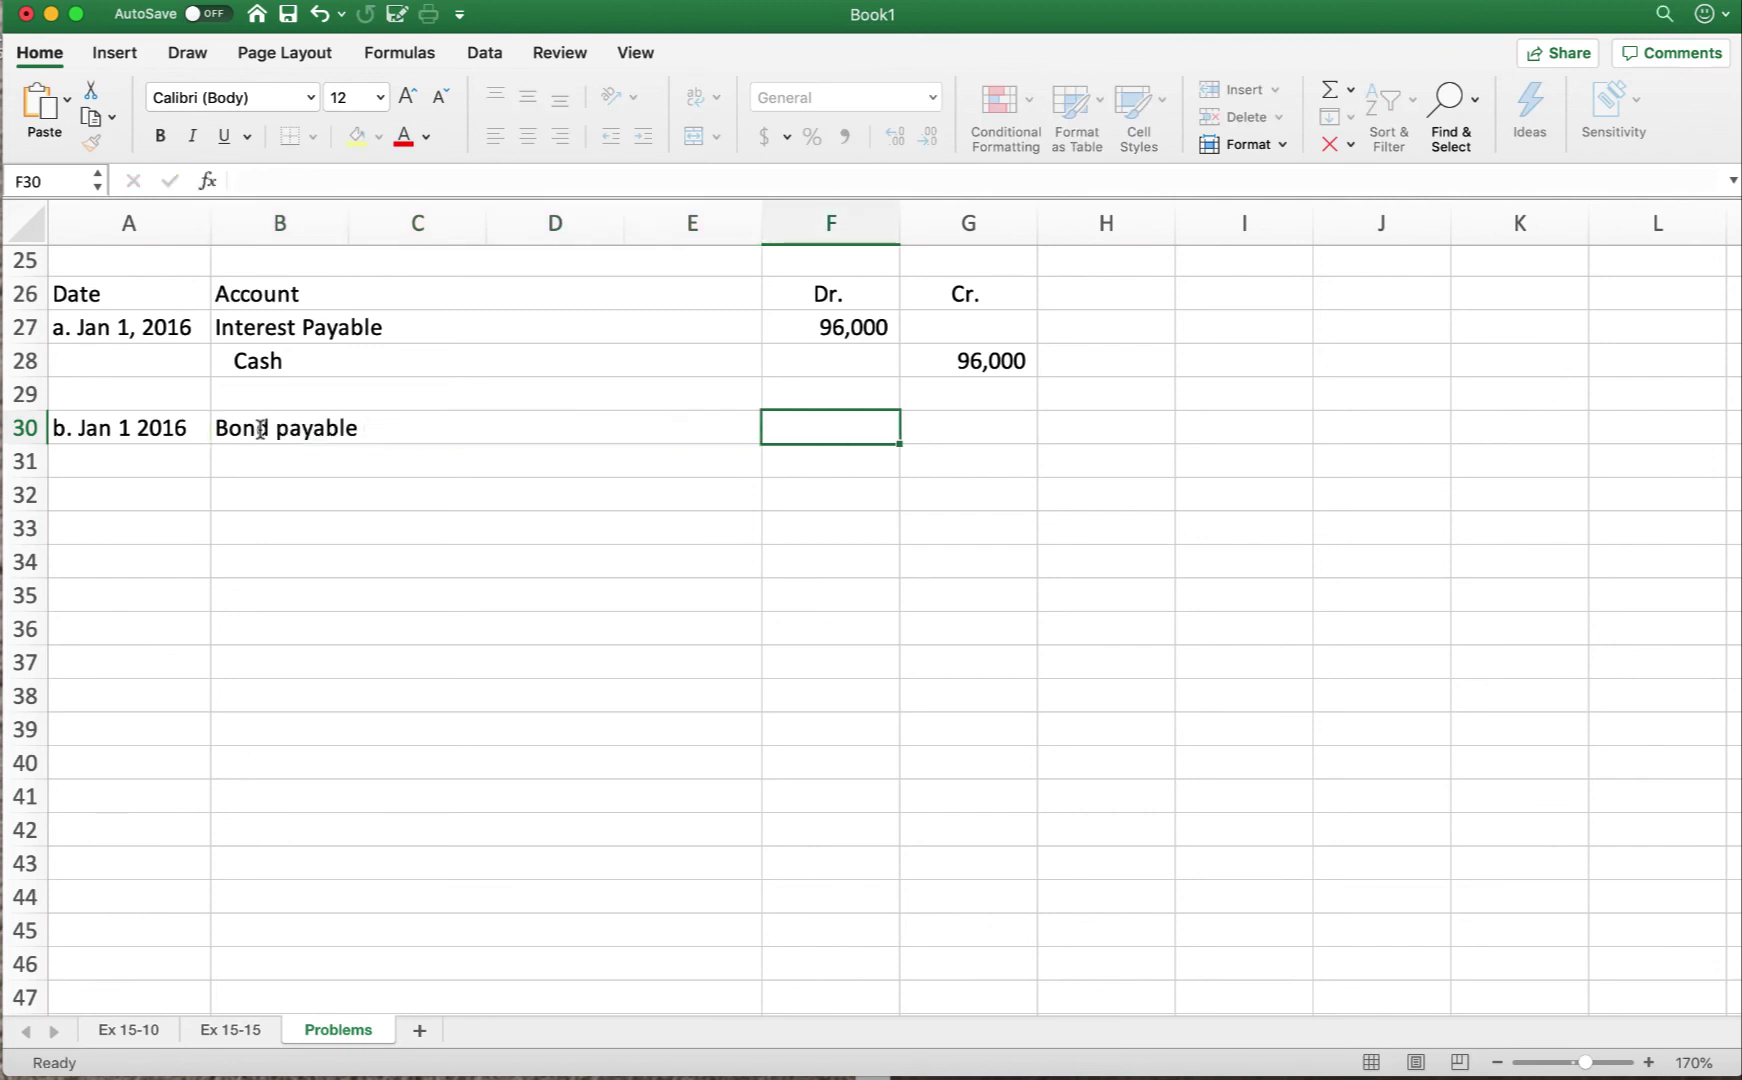
pyautogui.write('300')
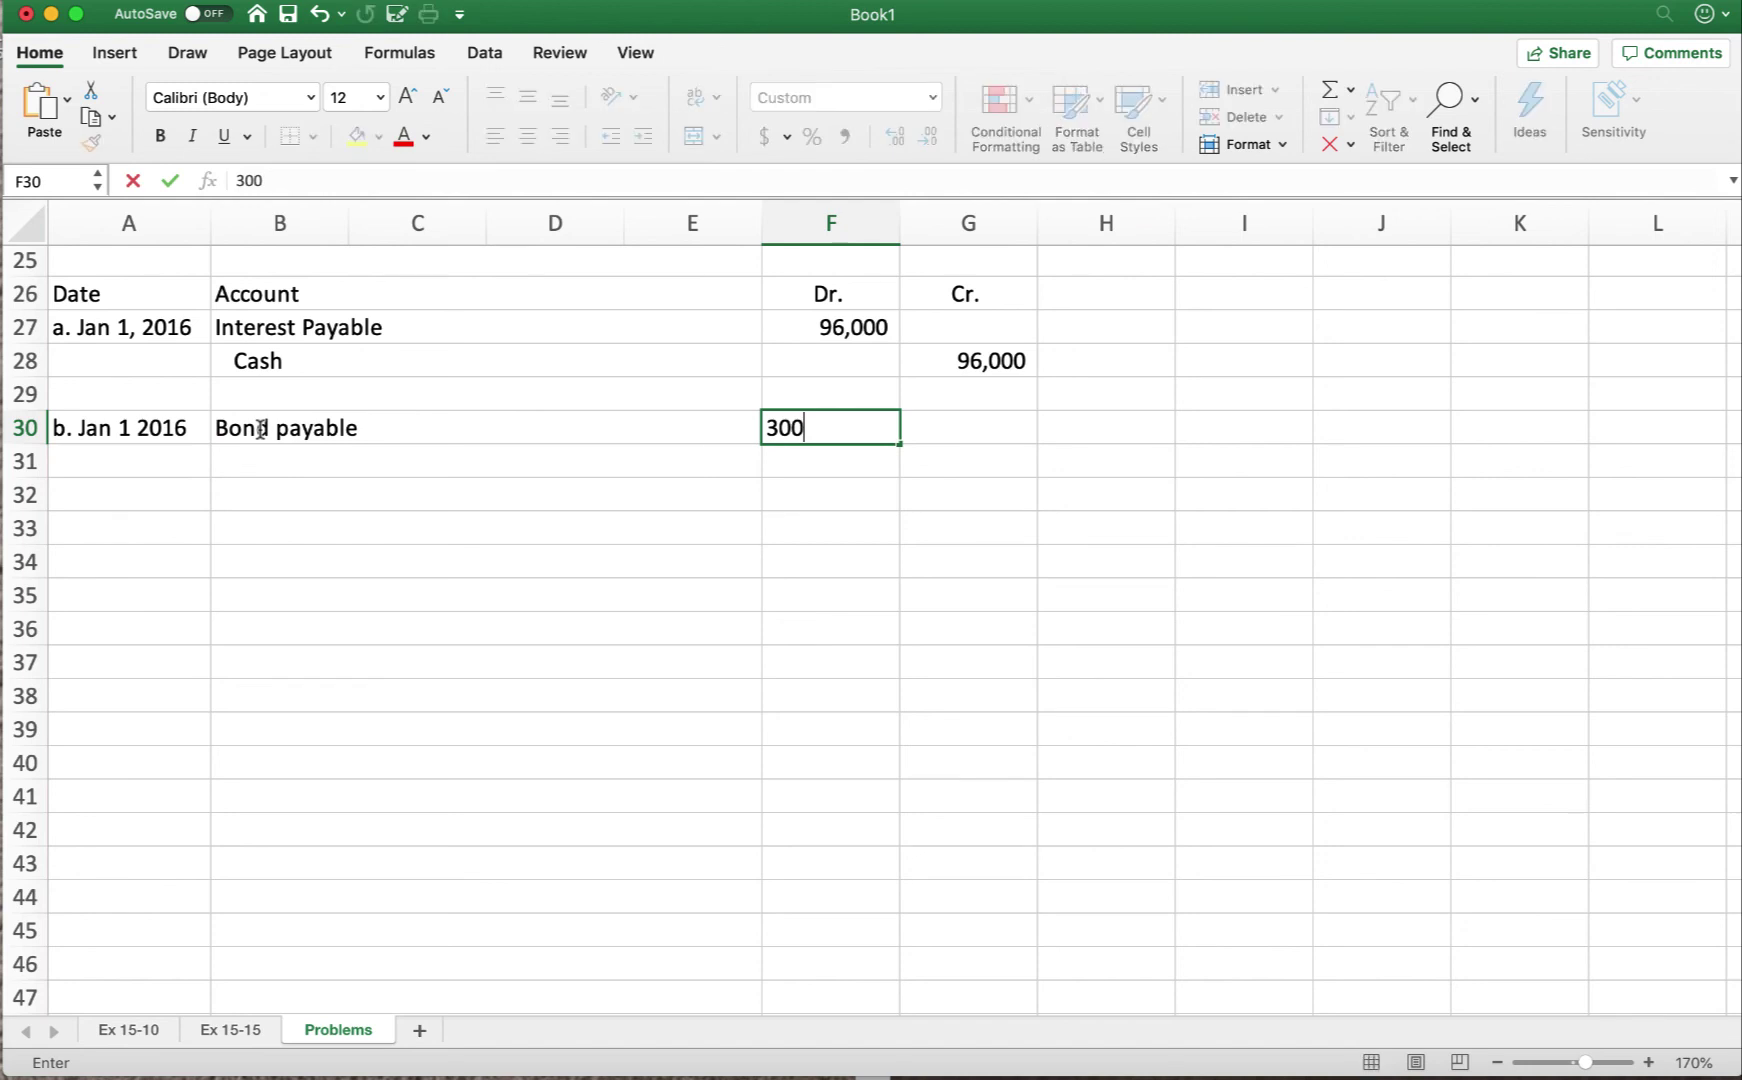
pyautogui.write(',0000')
pyautogui.press('Return')
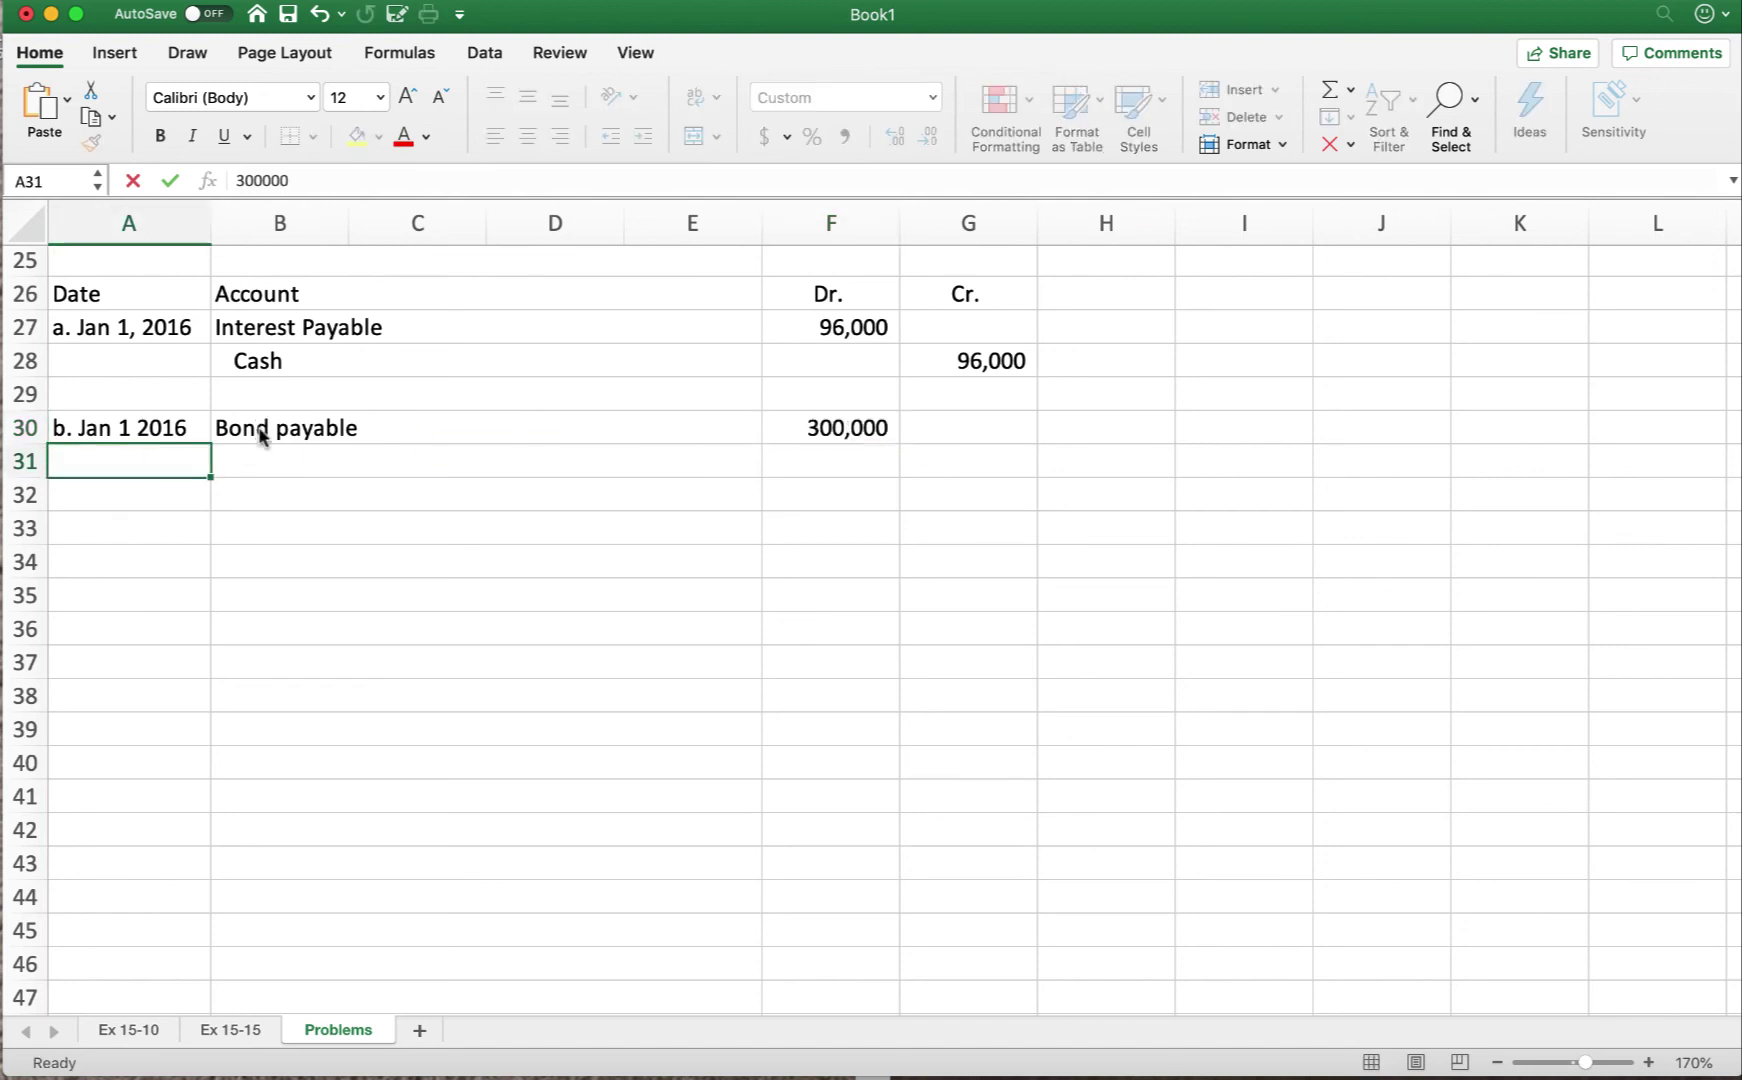
pyautogui.press('Tab')
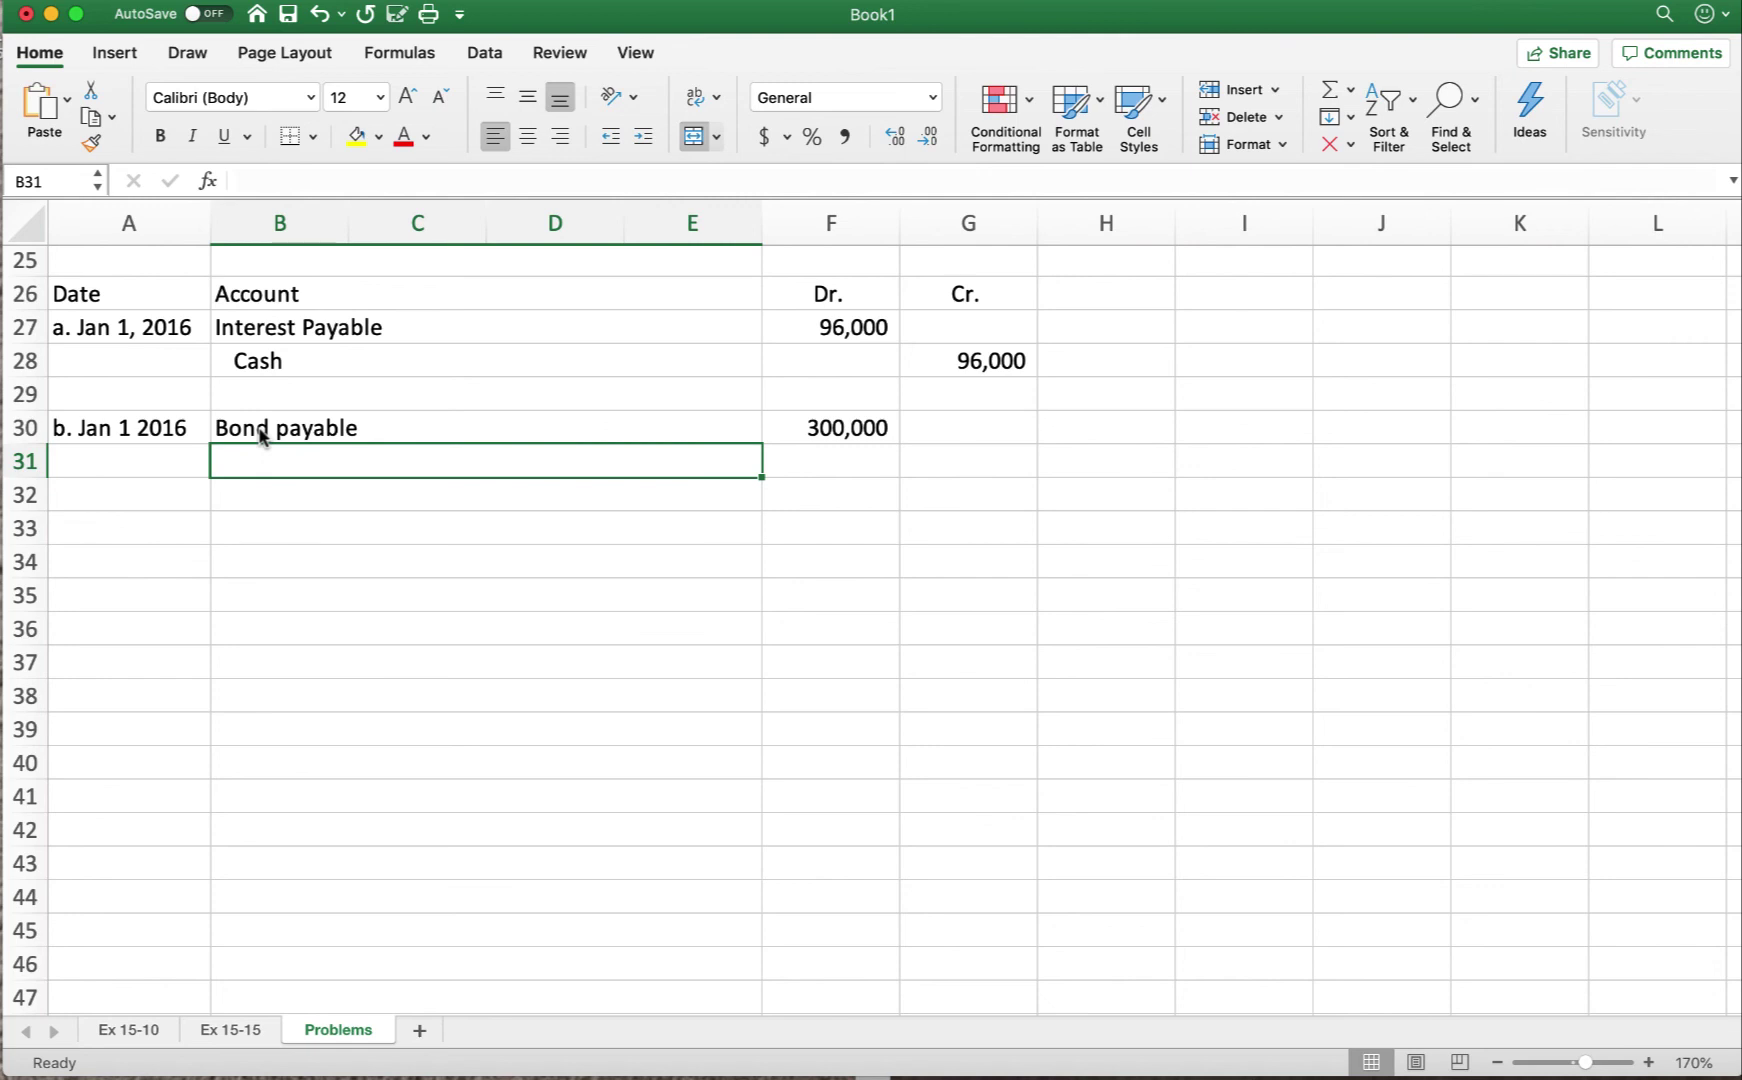
# Add the 'Loss on bond redemption' account line on row 31
pyautogui.write('Loss on bo')
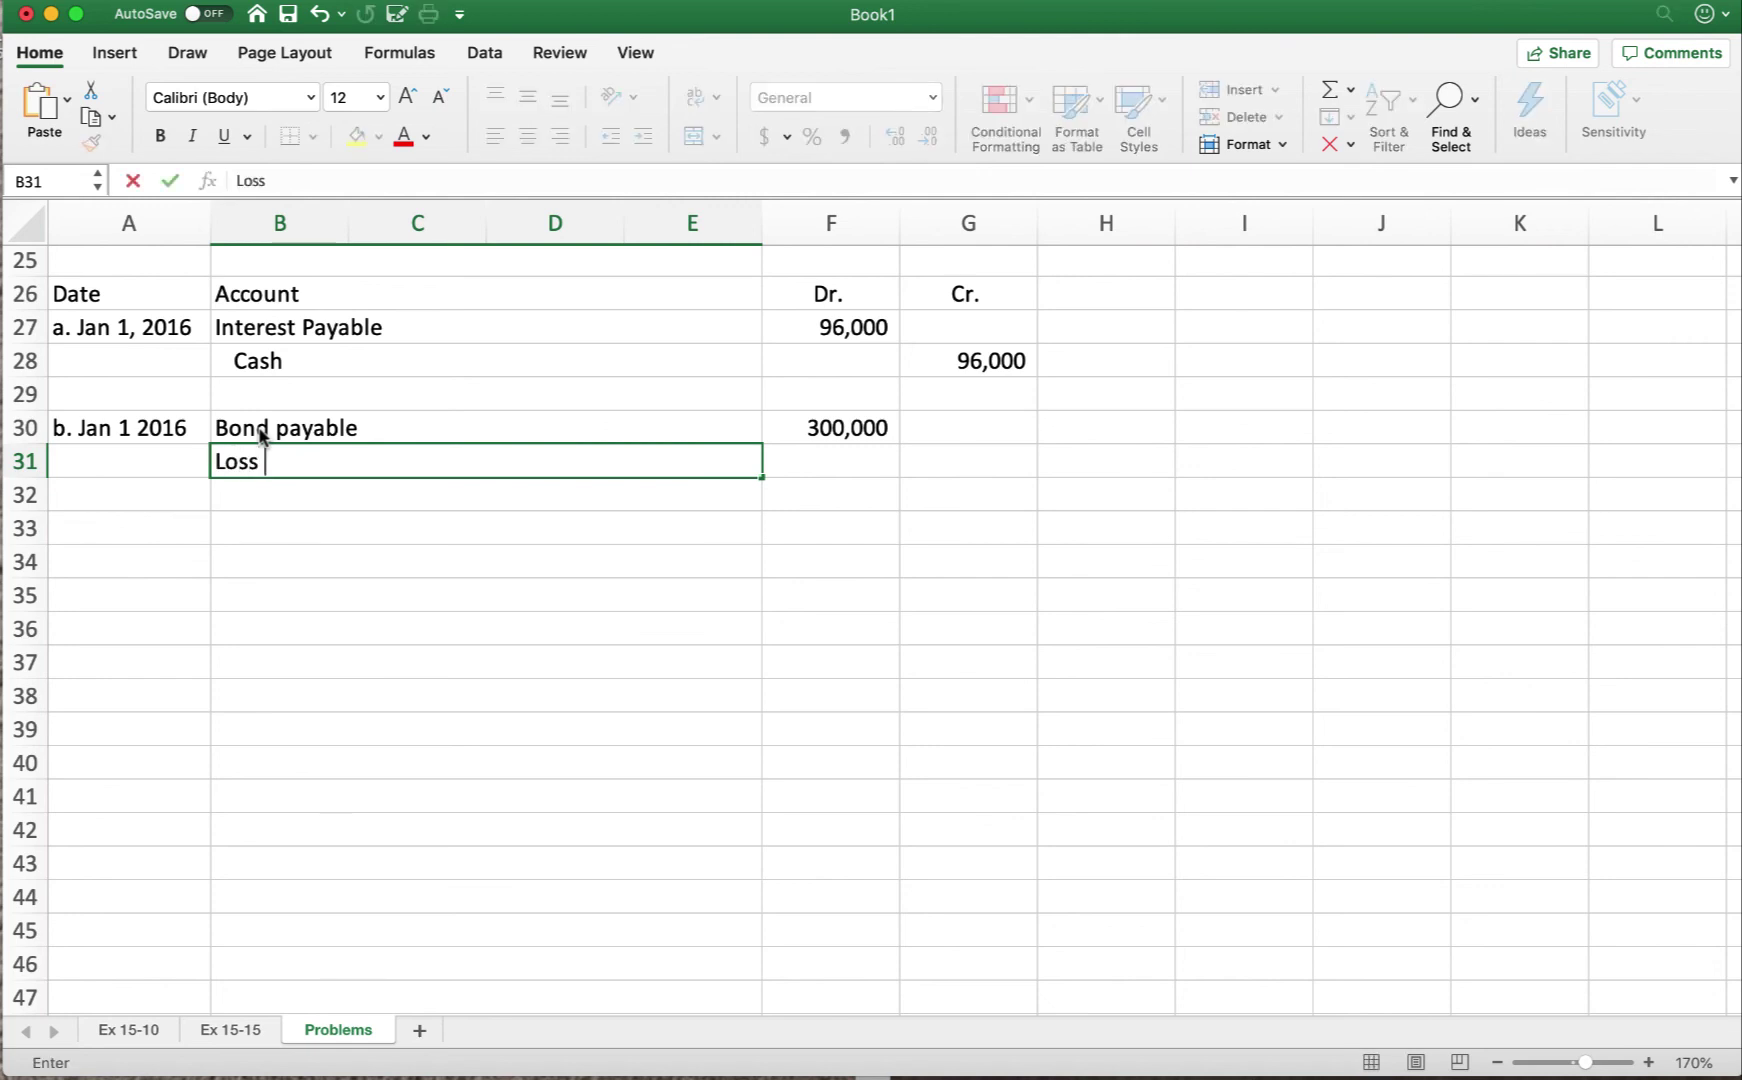
pyautogui.write('nds')
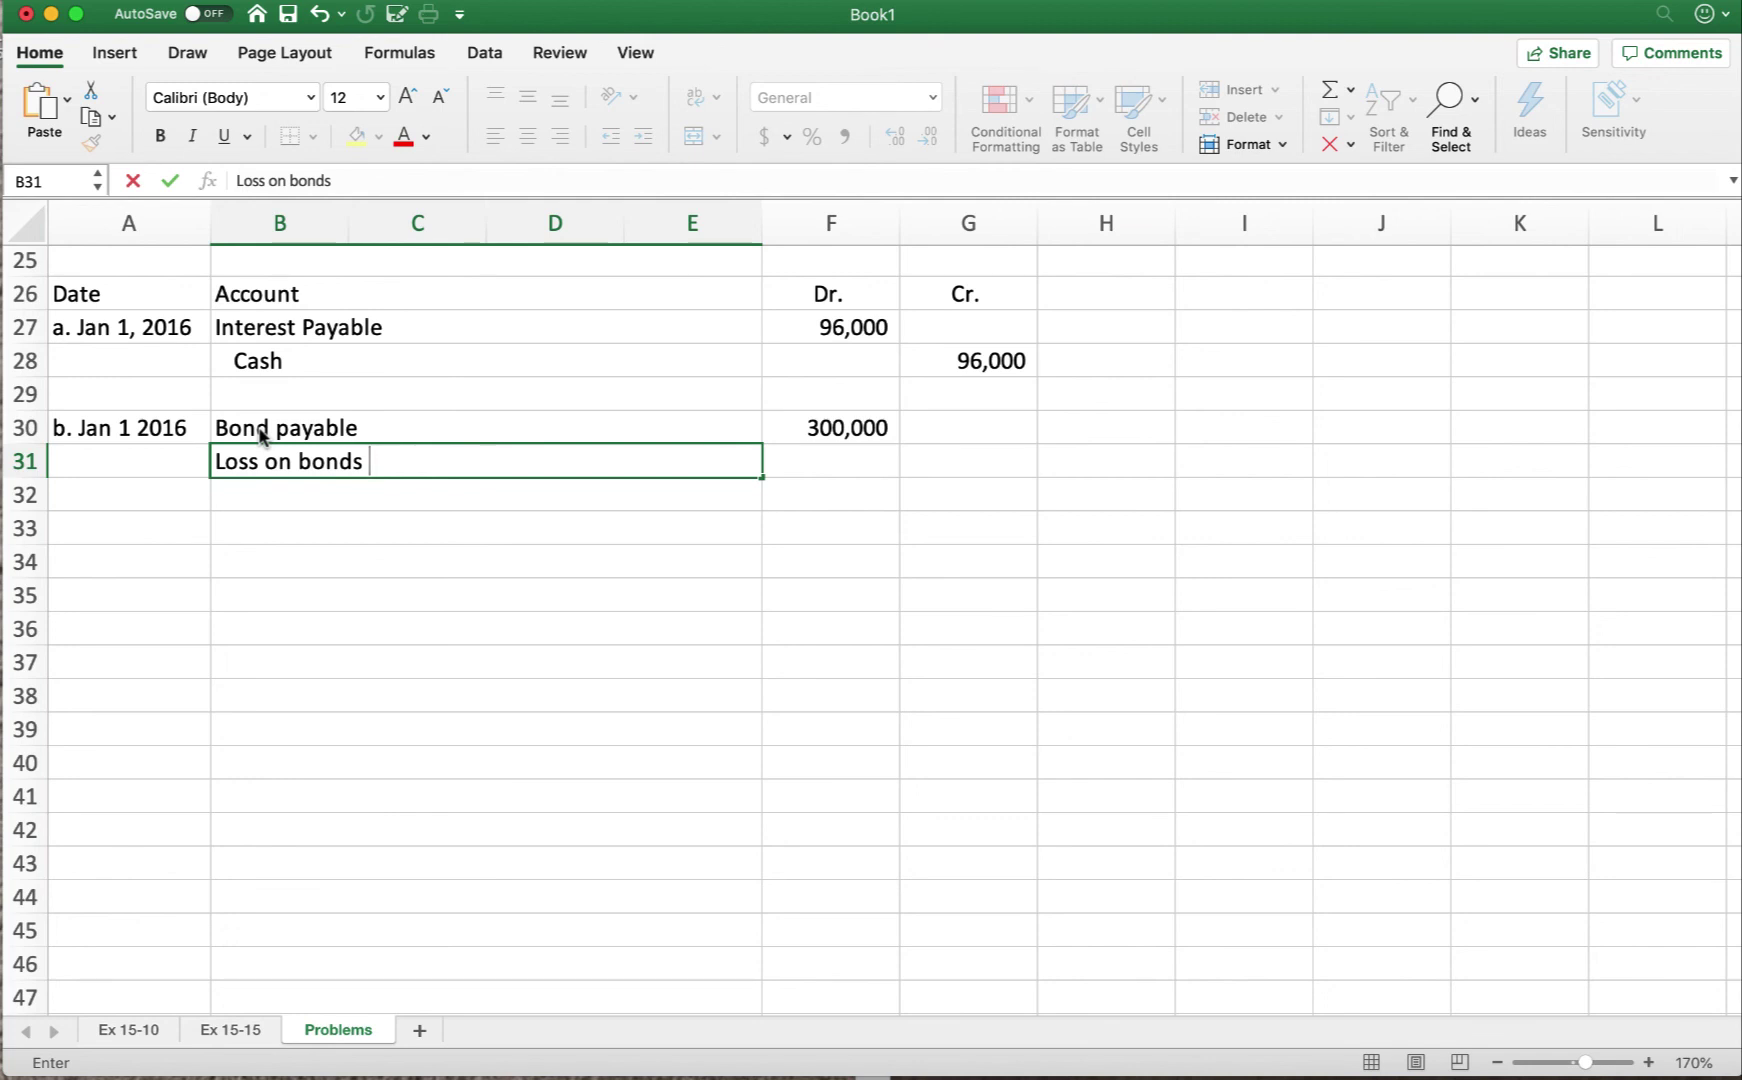
pyautogui.press('BackSpace')
pyautogui.press('BackSpace')
pyautogui.write('redemption')
pyautogui.press('Return')
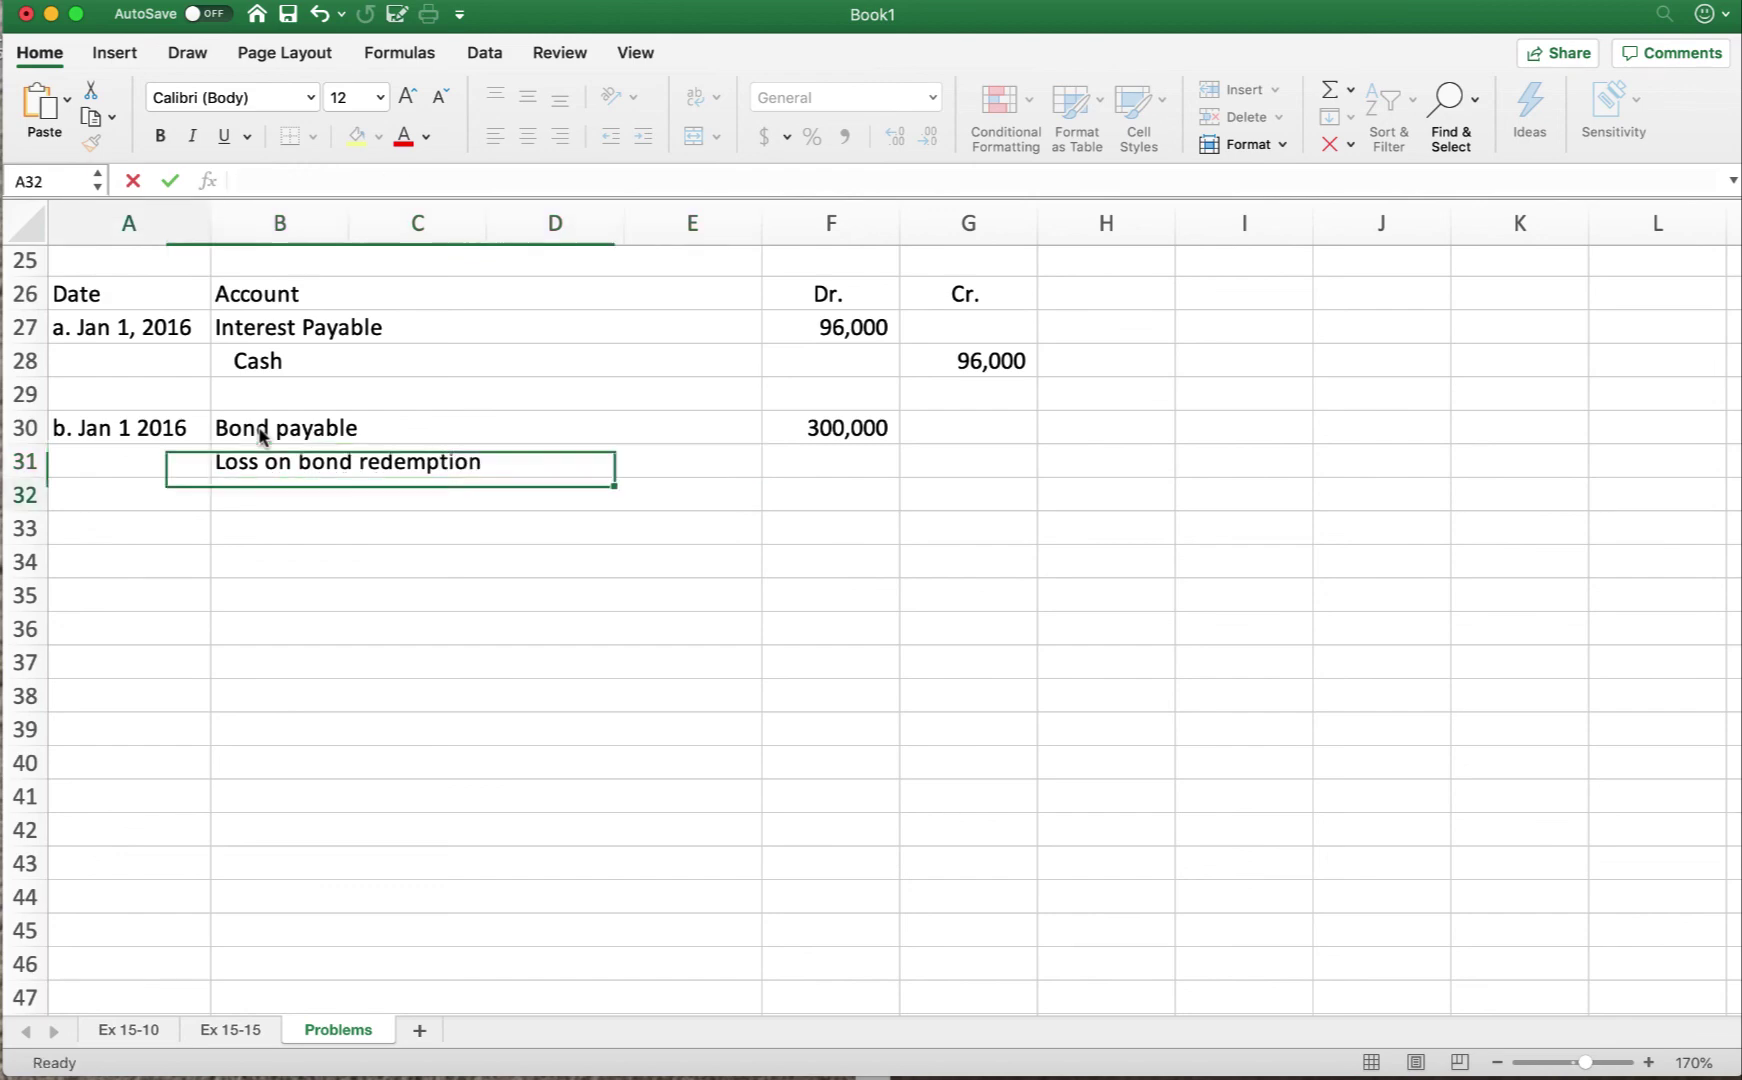
pyautogui.press('Tab')
# Credit 'Cash (300,00*1.08)' with the formula =300000*1.08, giving 324,000
pyautogui.scroll(-5, 259, 437)
pyautogui.scroll(10, 259, 437)
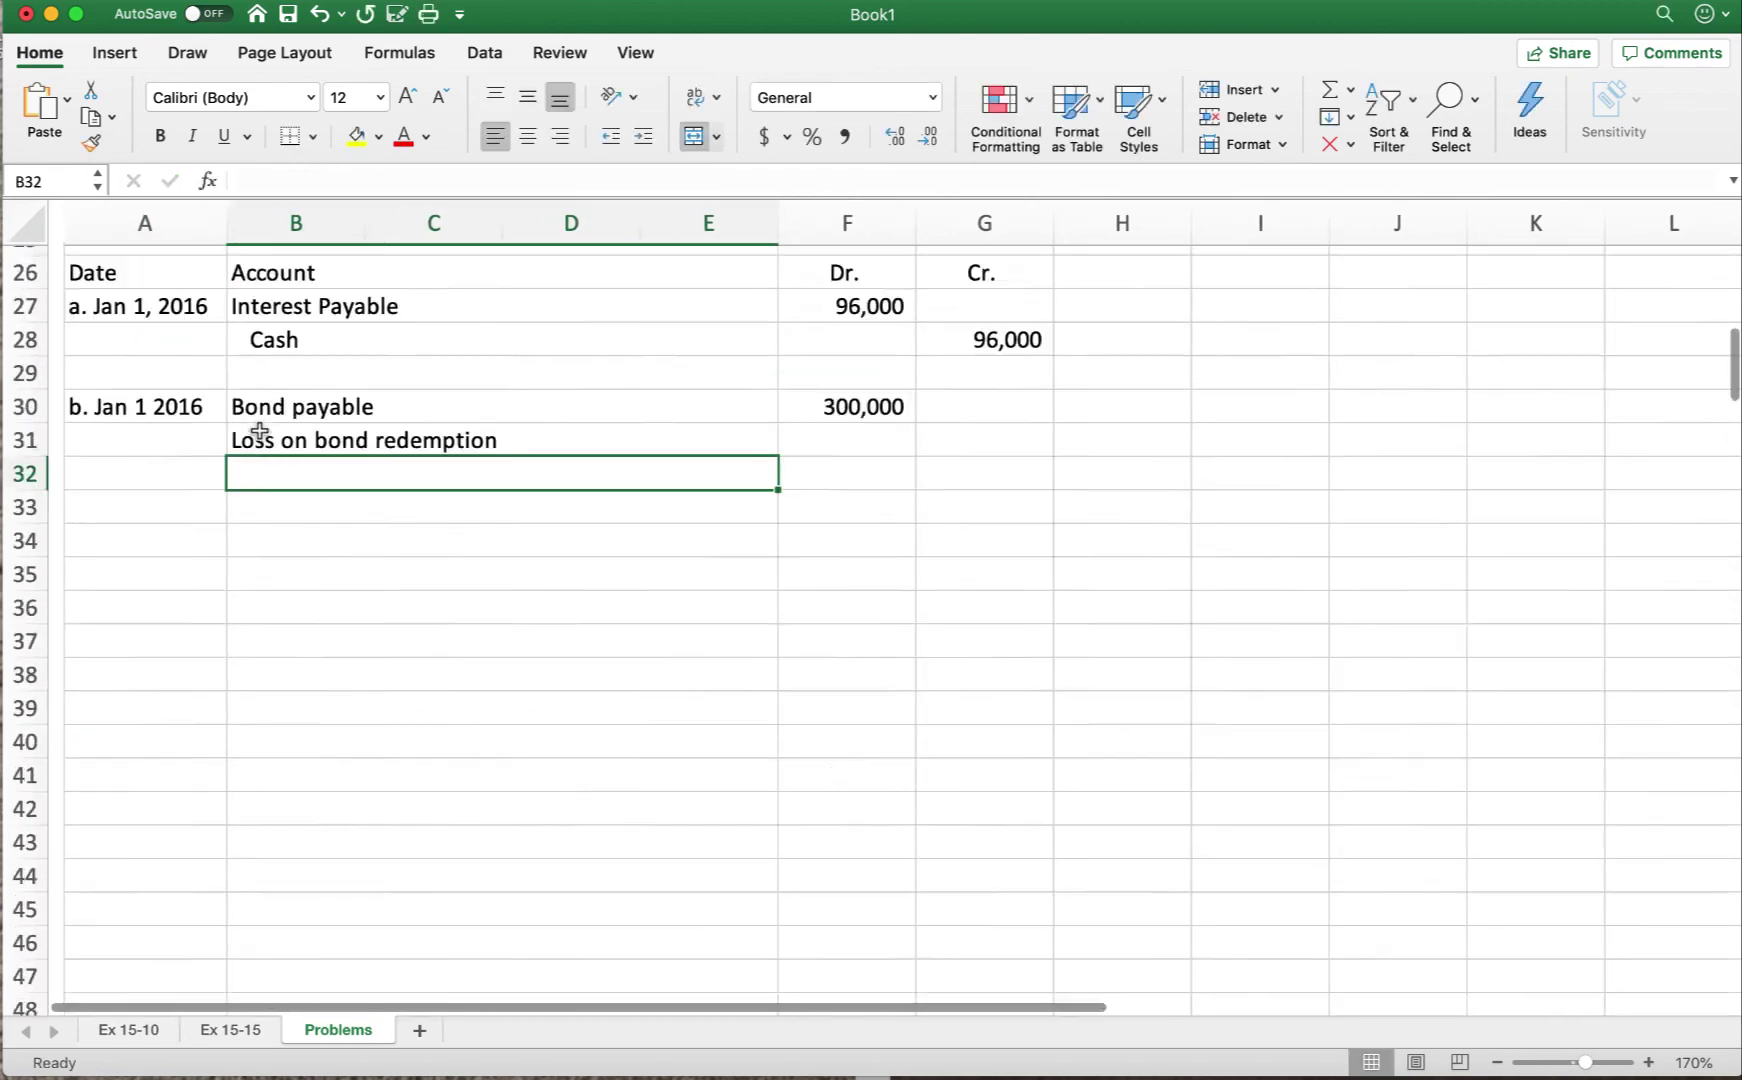
pyautogui.scroll(-5, 260, 431)
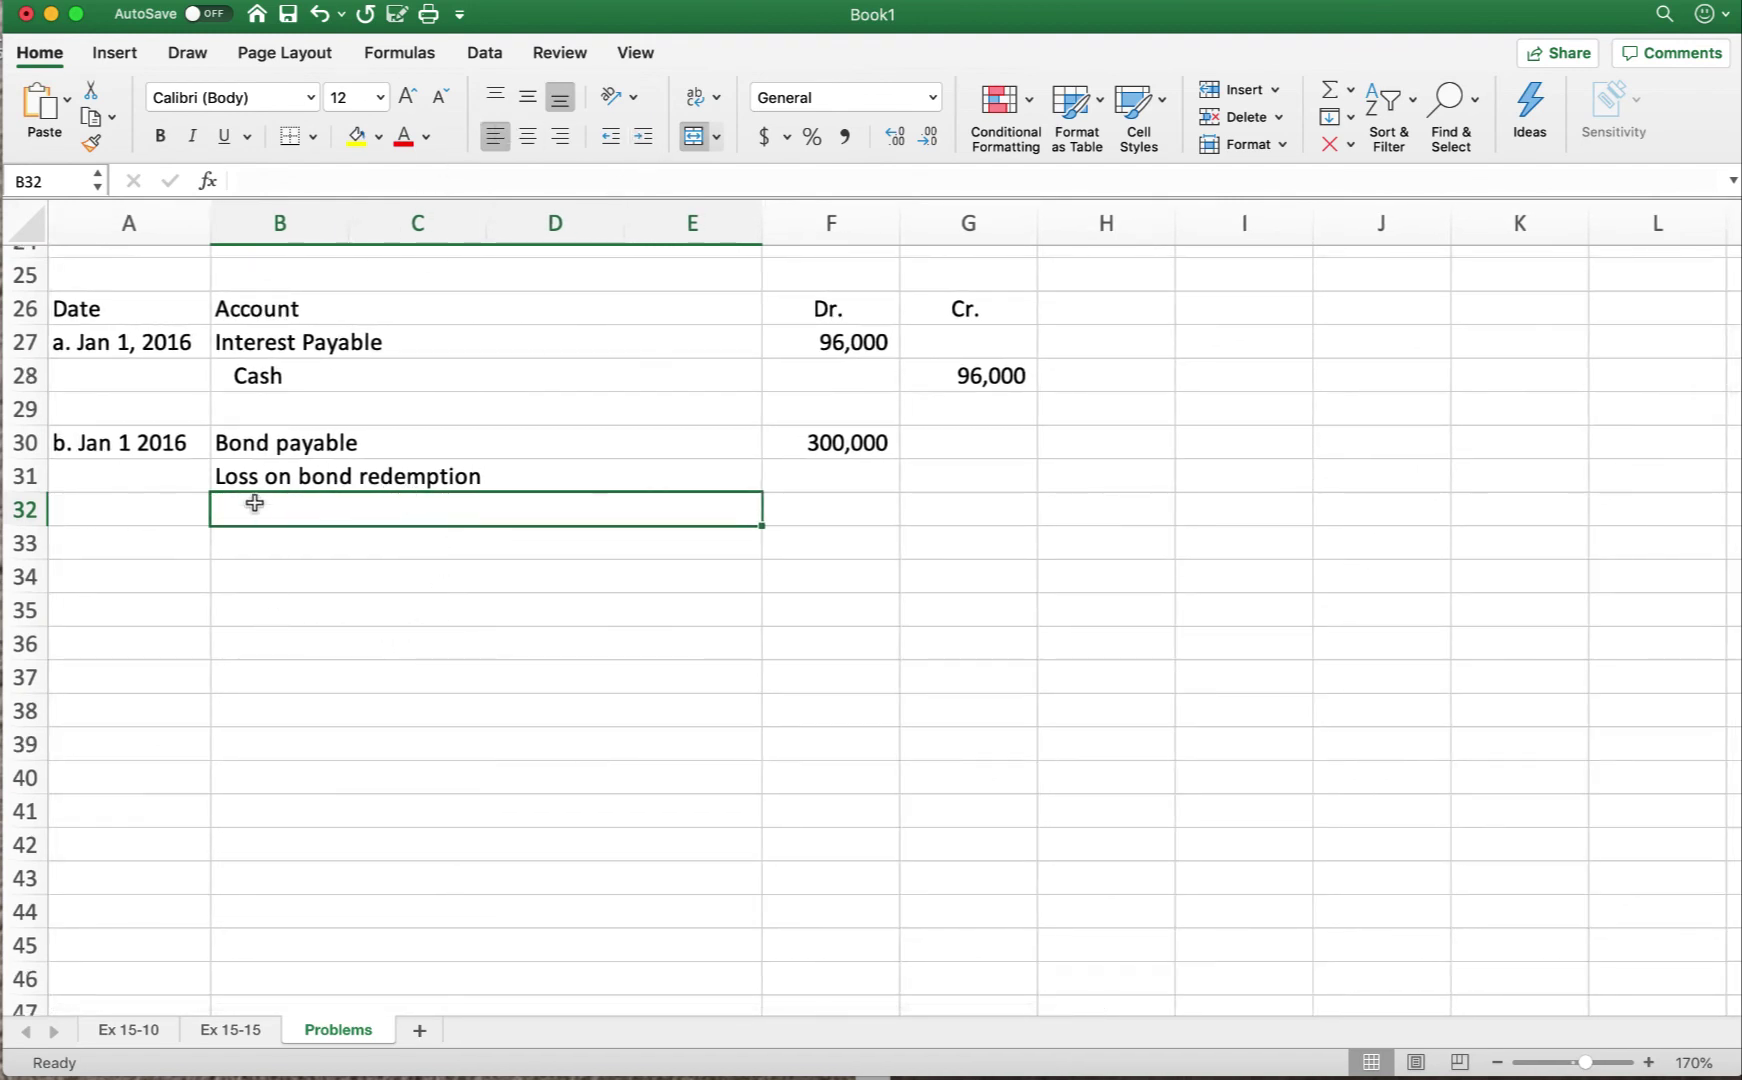
pyautogui.write('Cash')
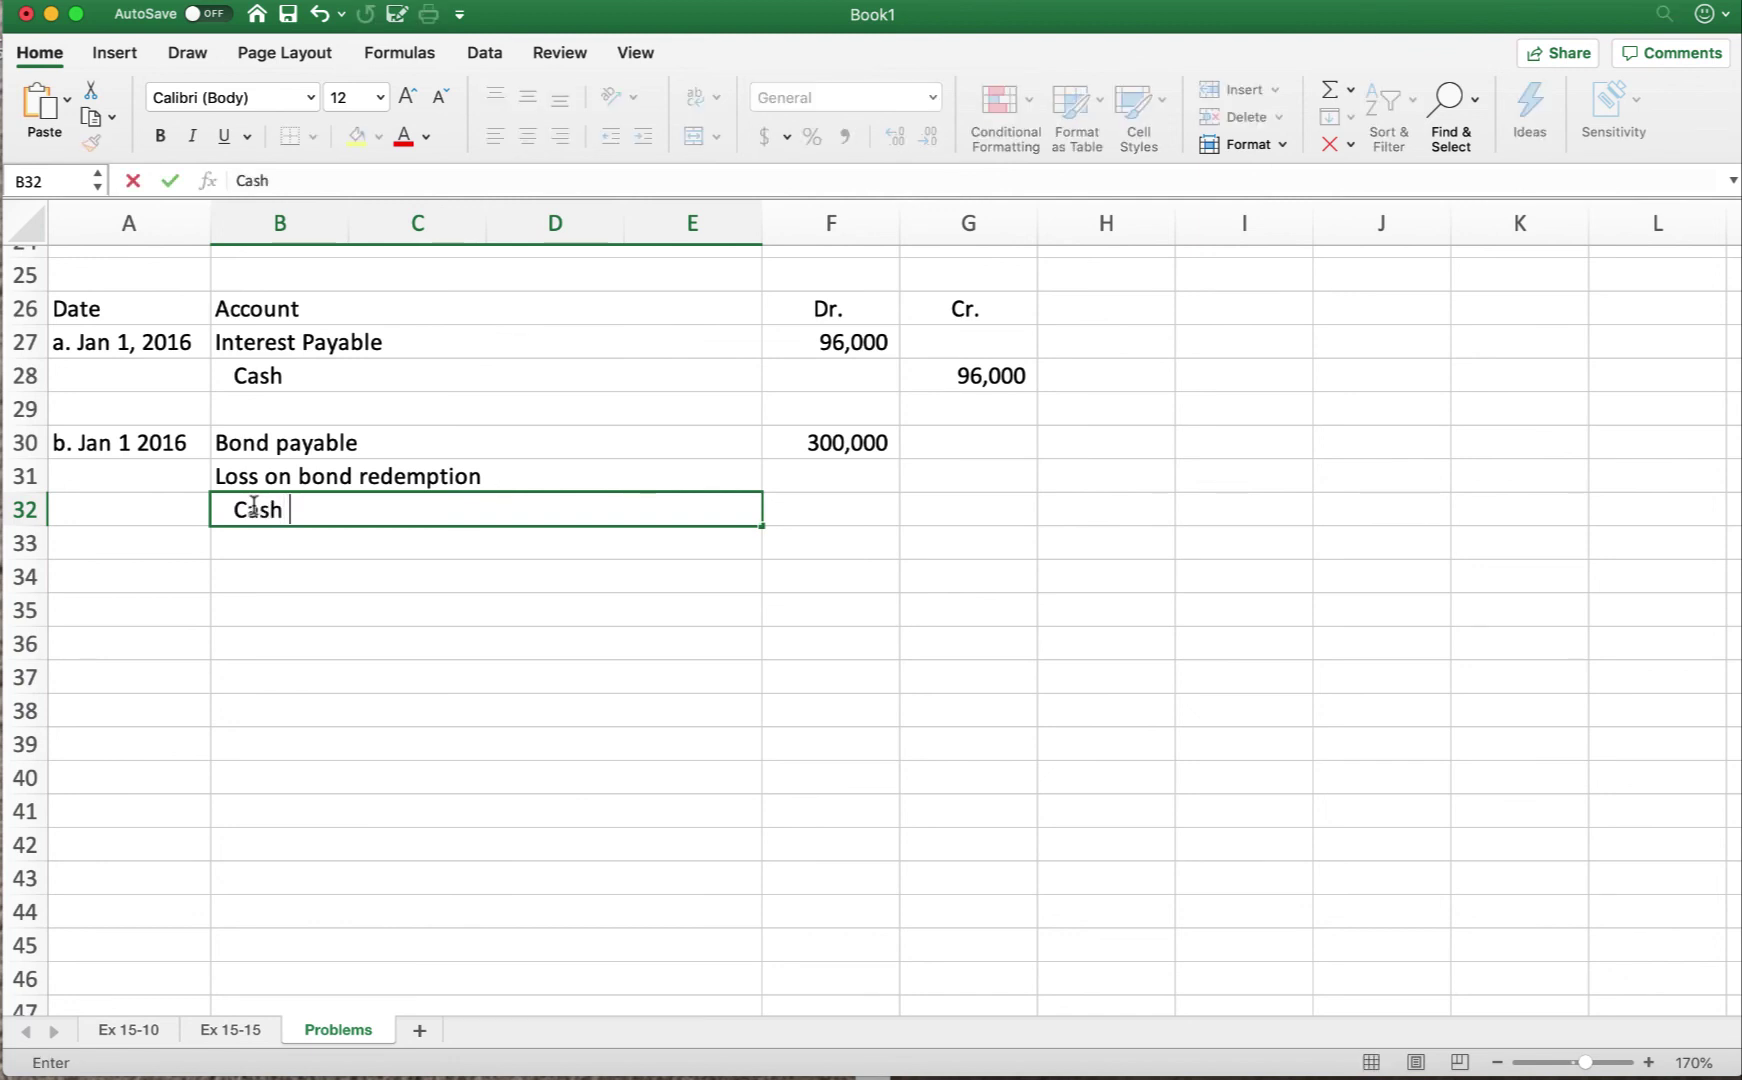
pyautogui.write(' (300,00*1.08')
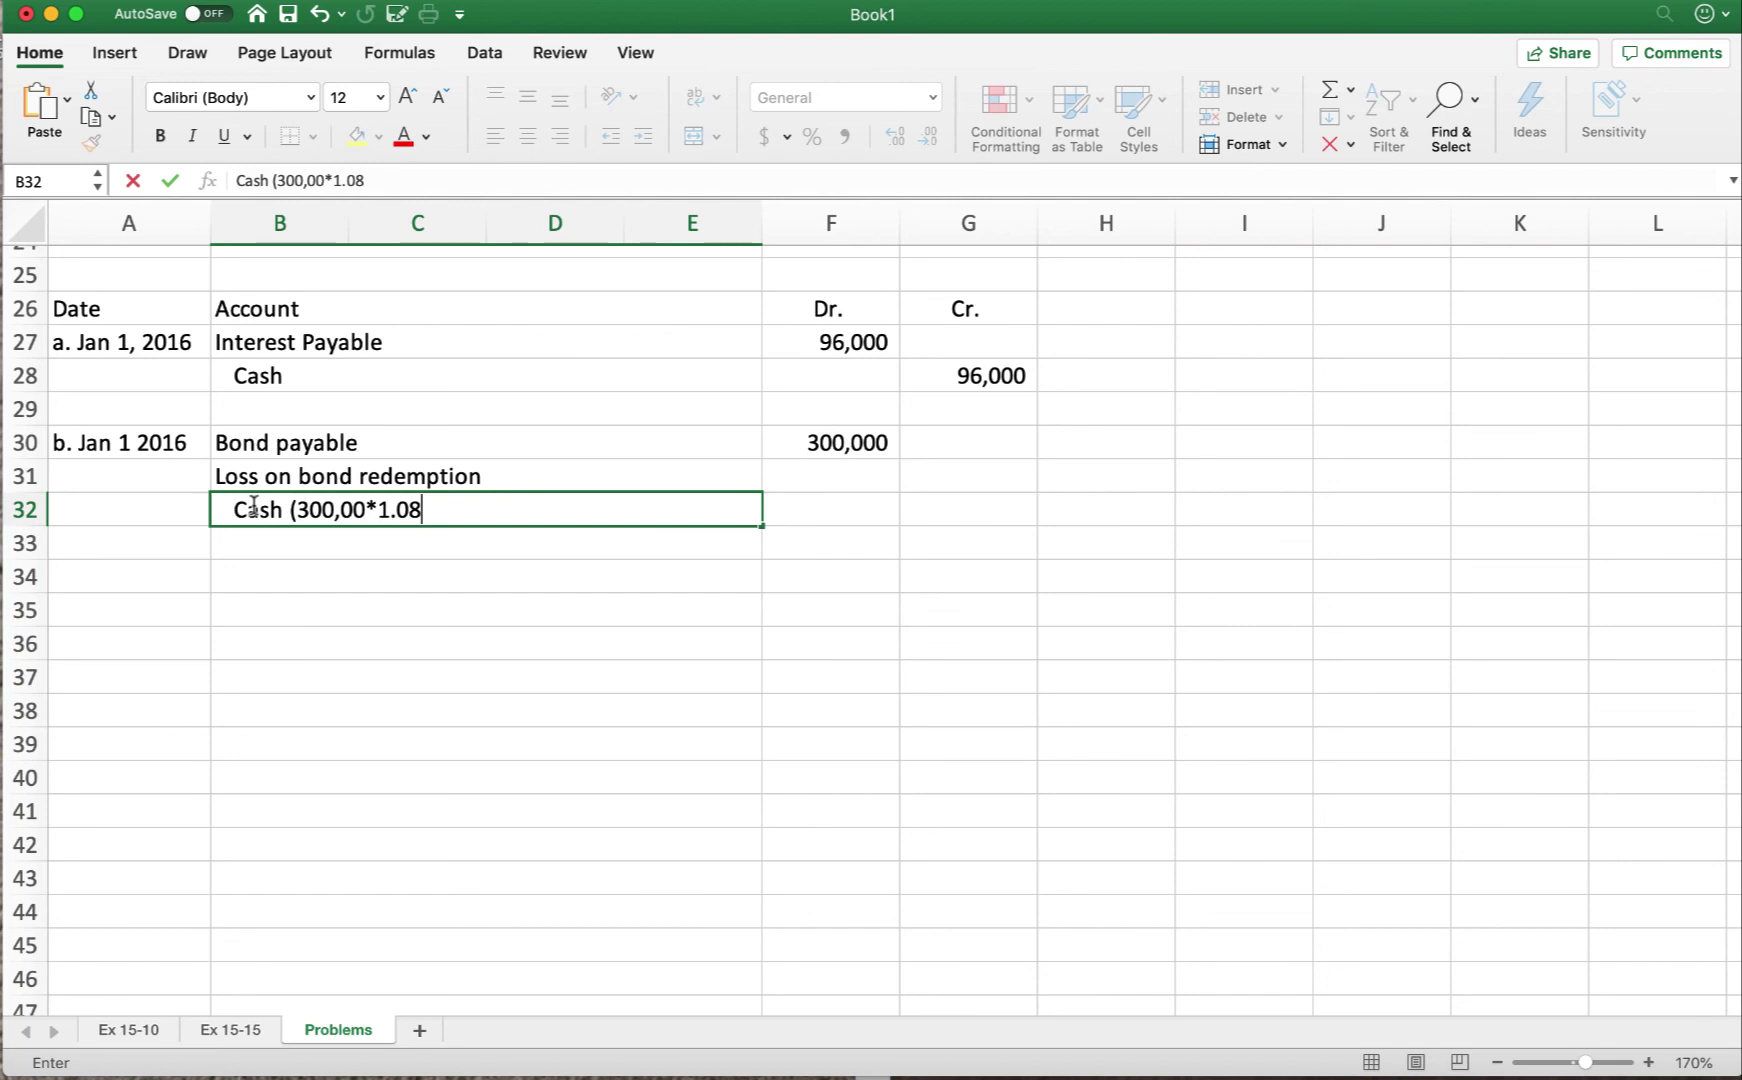
pyautogui.write(')')
pyautogui.press('Tab')
pyautogui.press('Tab')
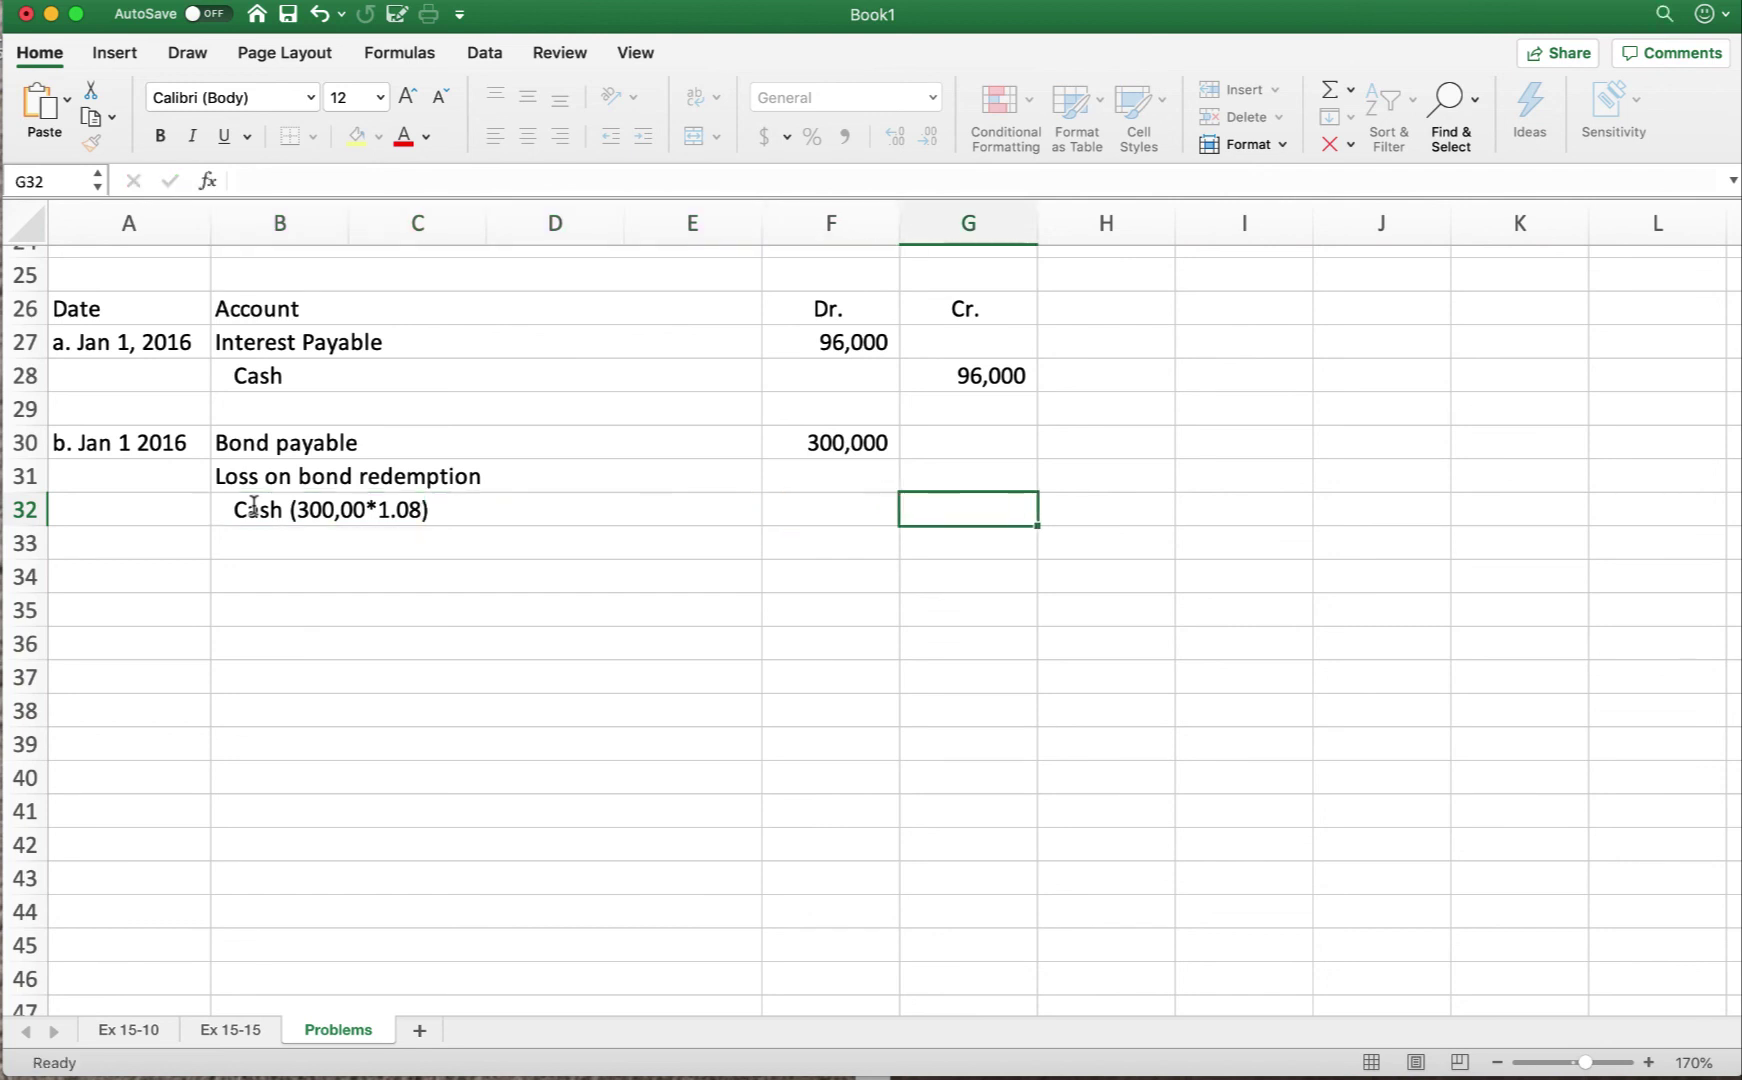
pyautogui.write('=300')
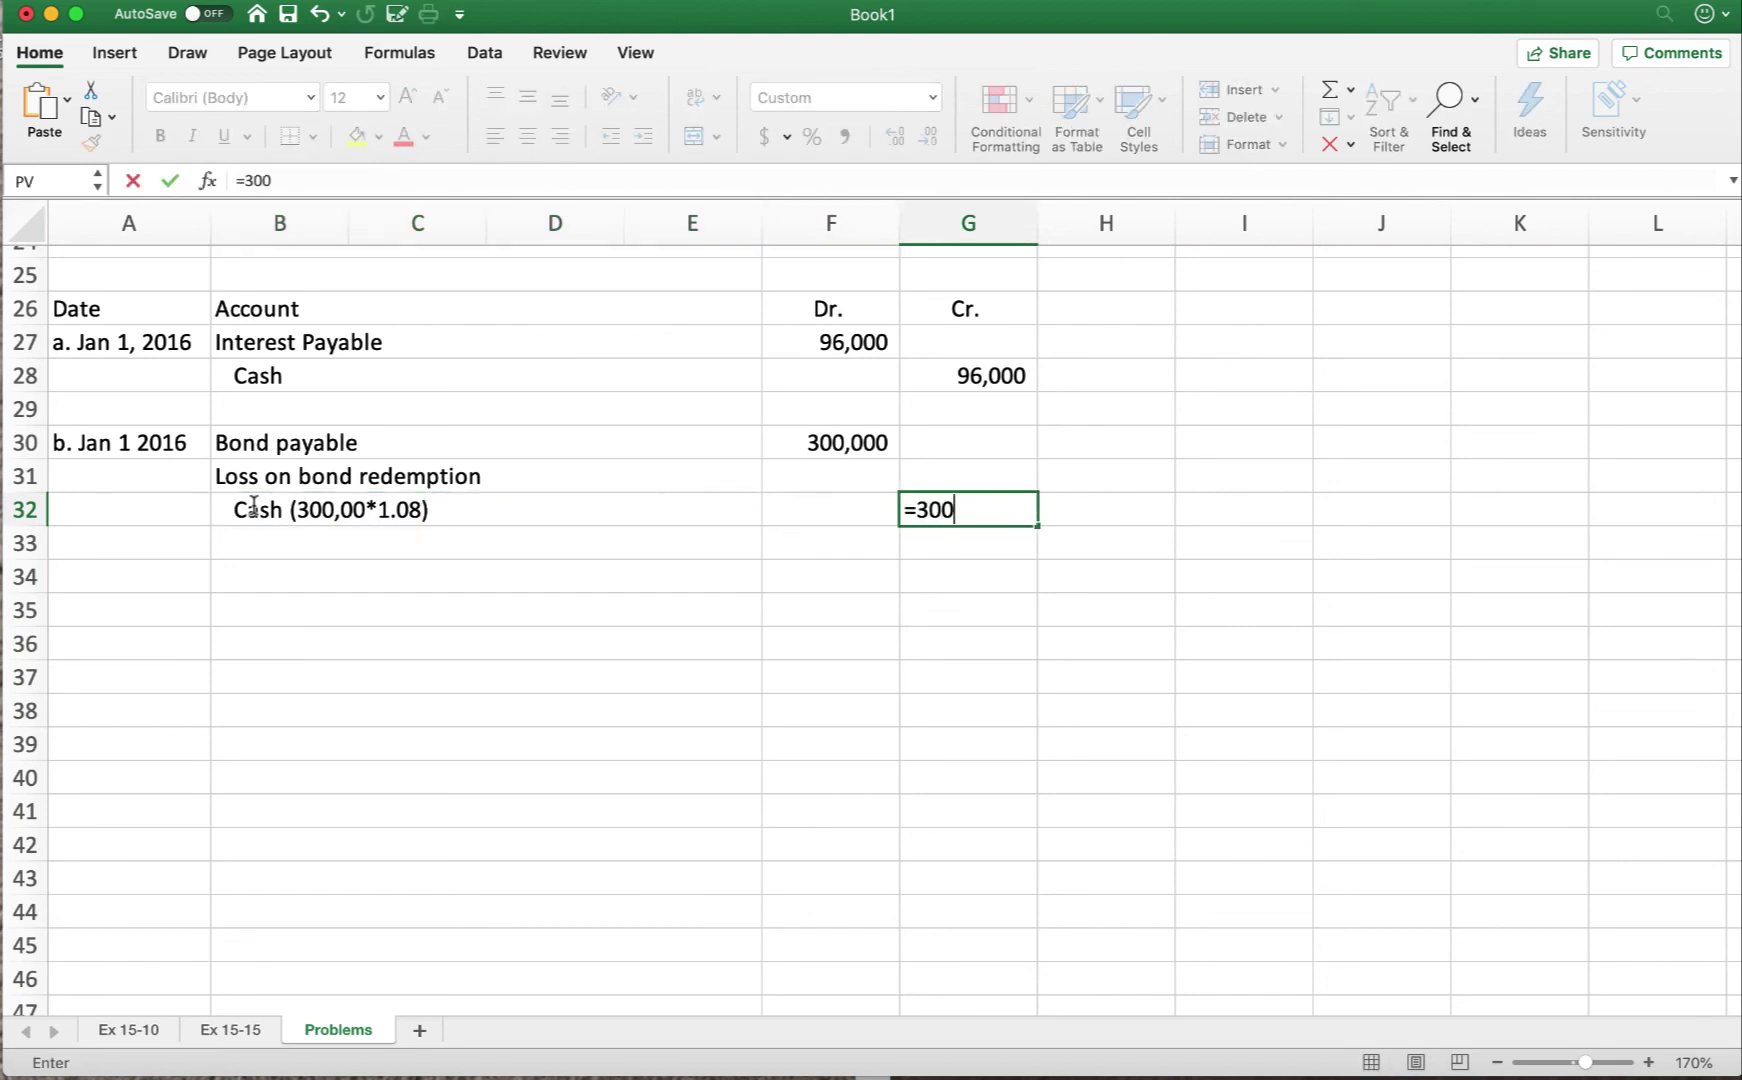
pyautogui.write('000*1.08')
pyautogui.press('Return')
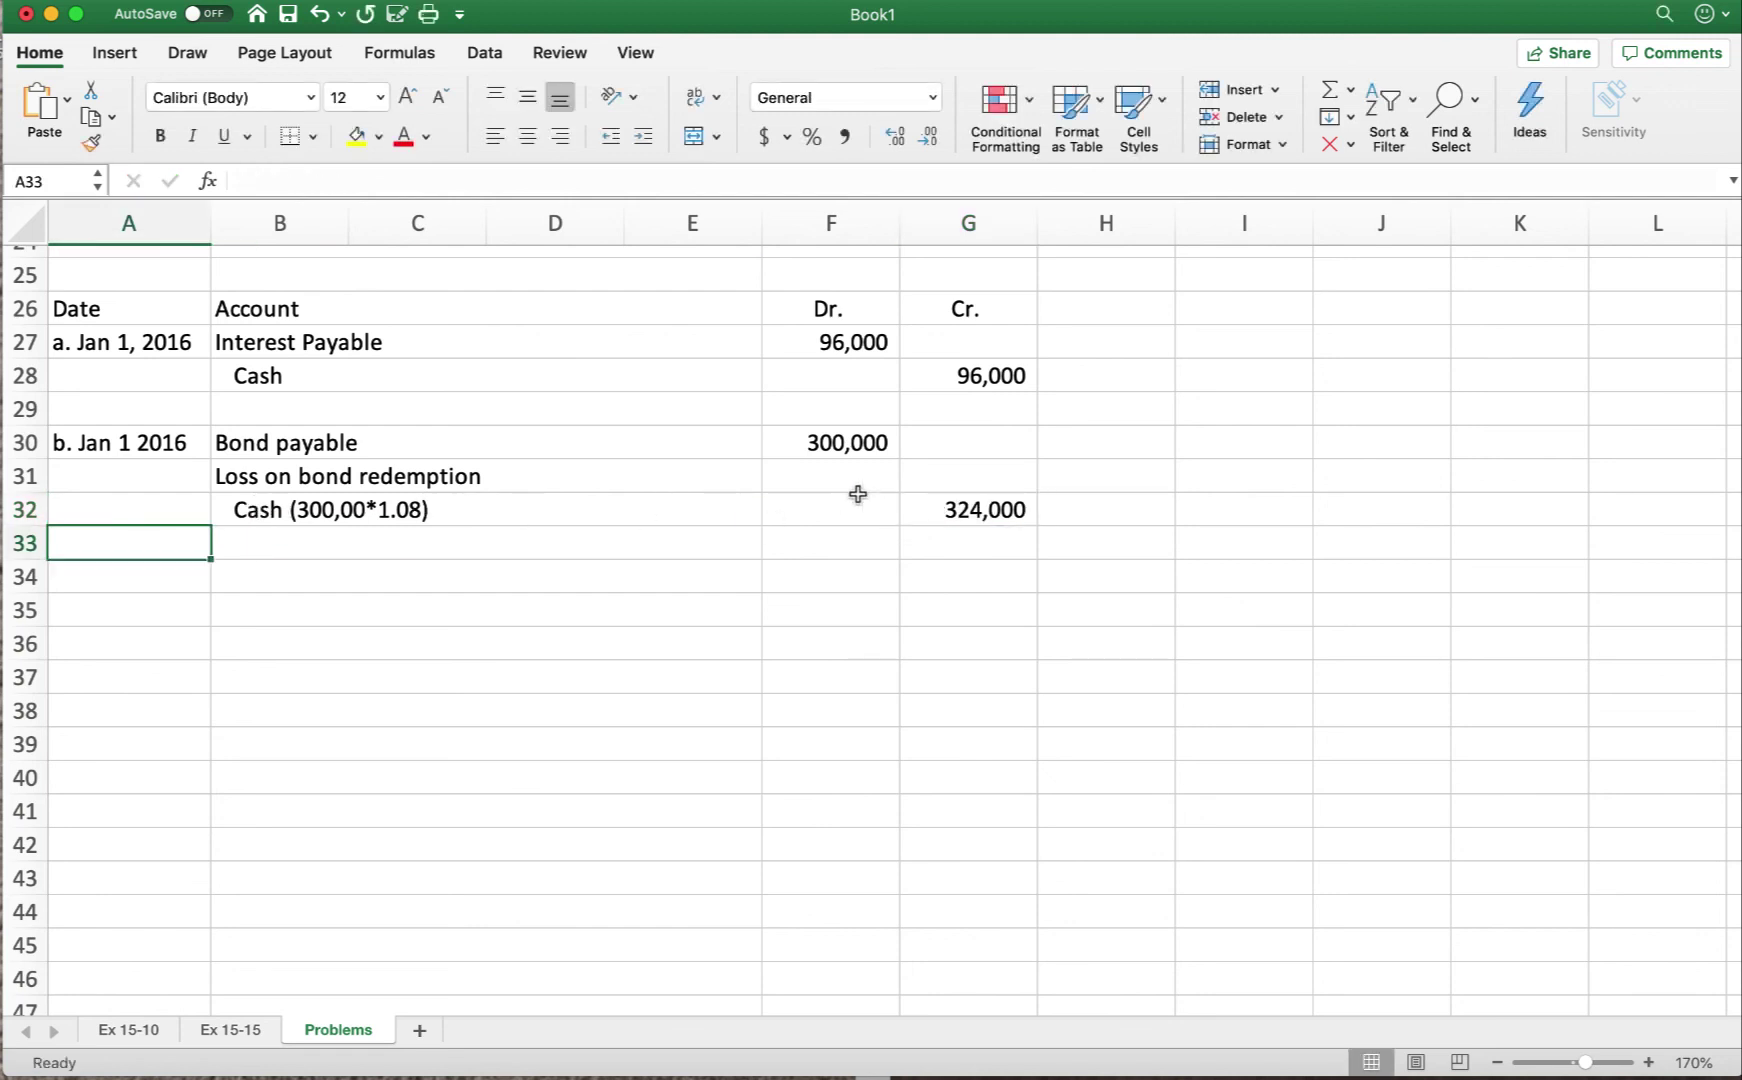
# Debit Loss on bond redemption 24,000 in F31
pyautogui.click(808, 475)
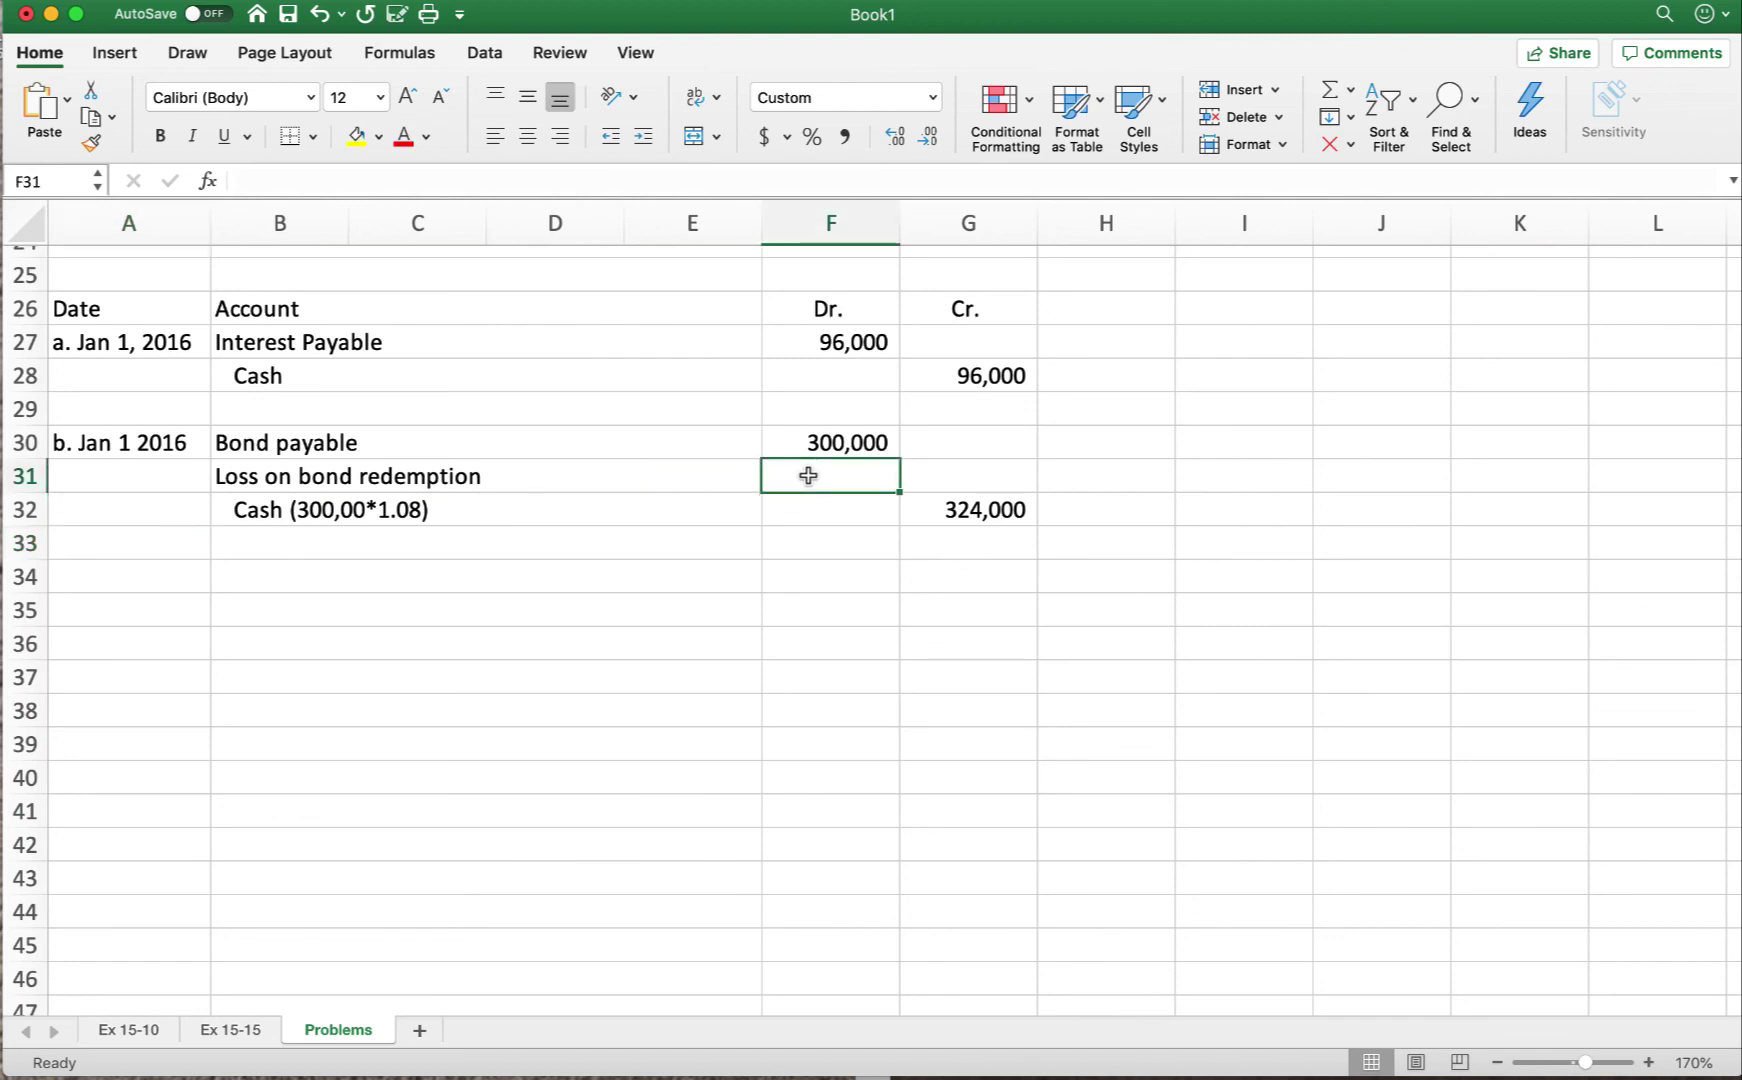
pyautogui.write('24000')
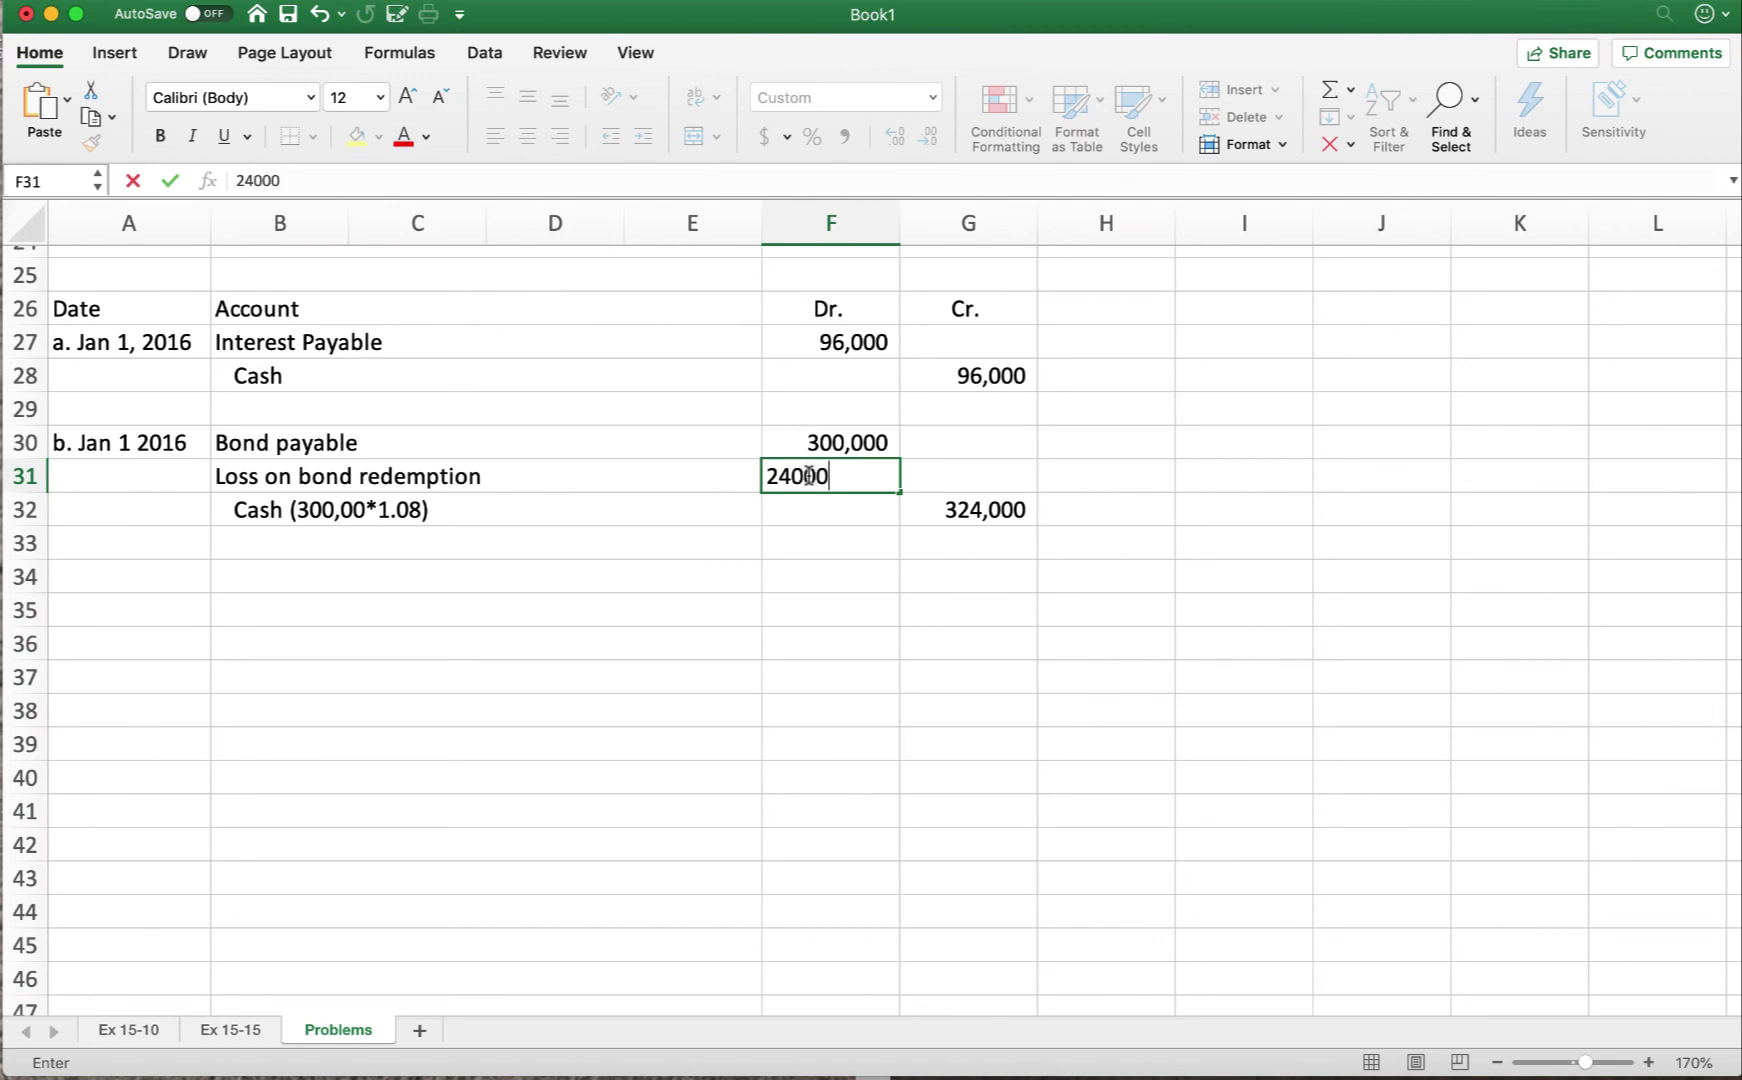
pyautogui.press('Return')
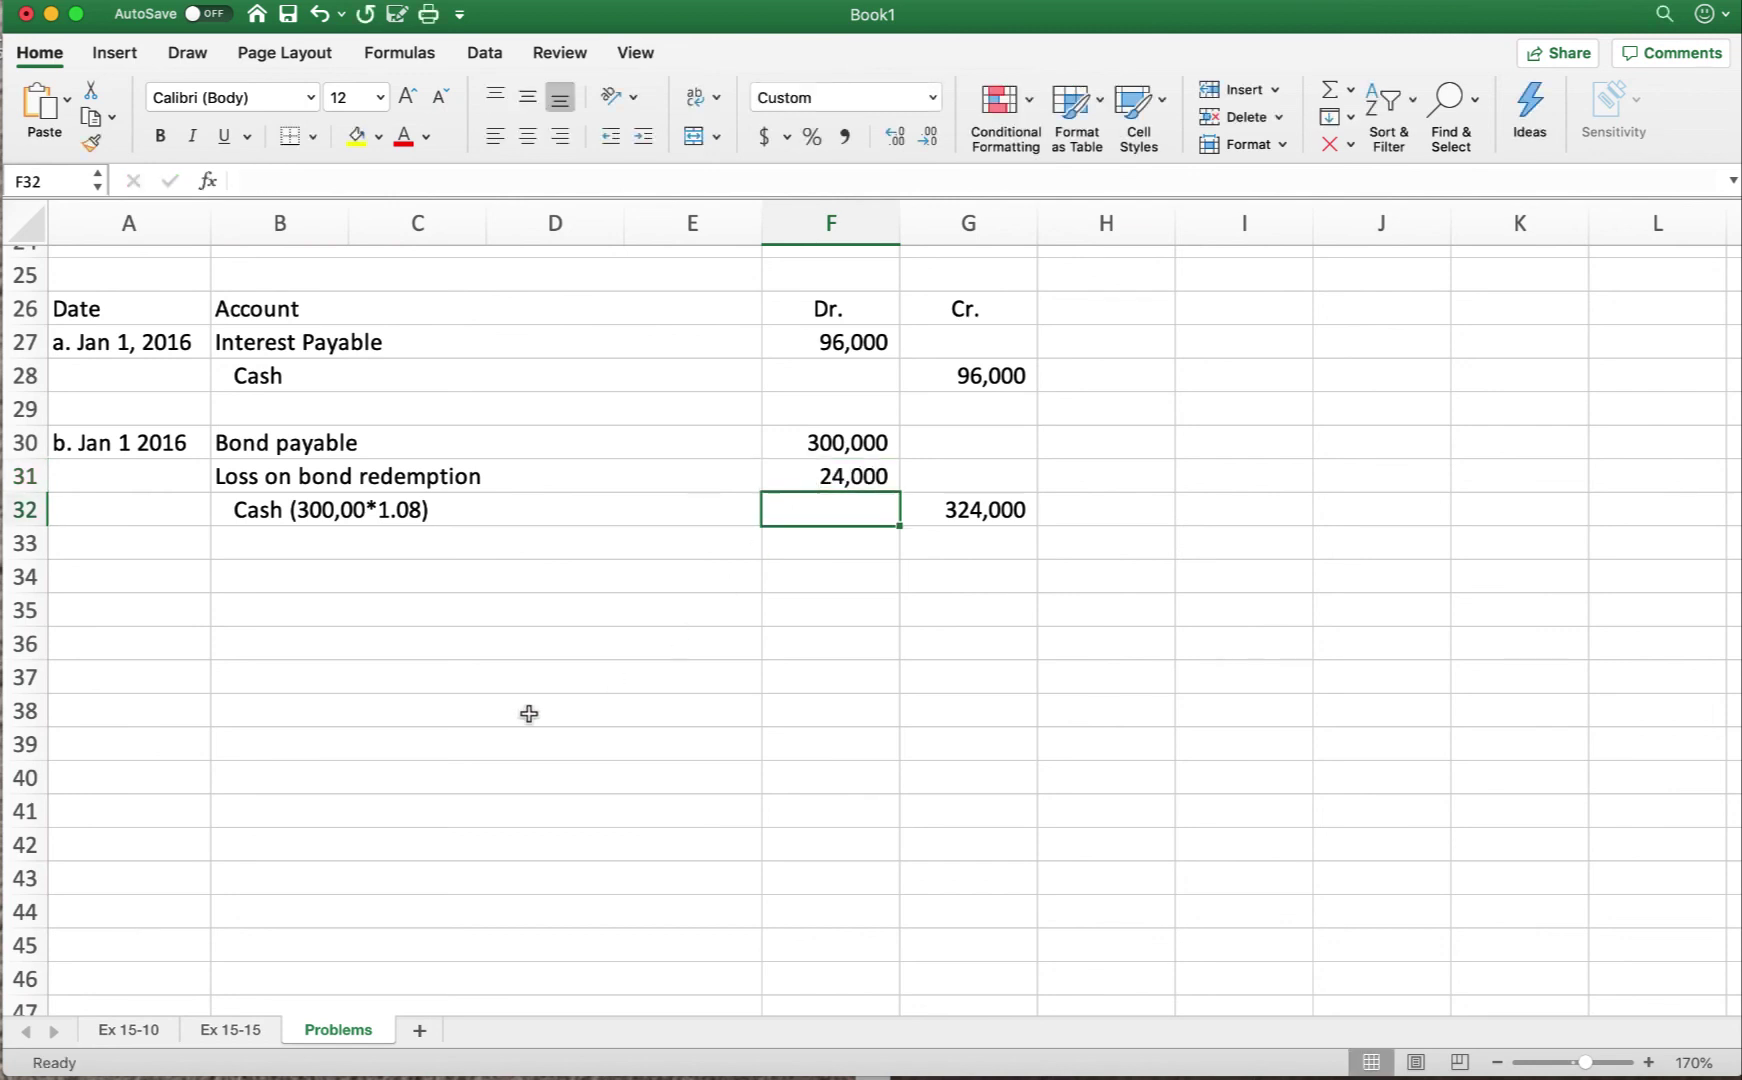
# Start the entry c label 'c.' in A34
pyautogui.click(122, 580)
pyautogui.write('c.')
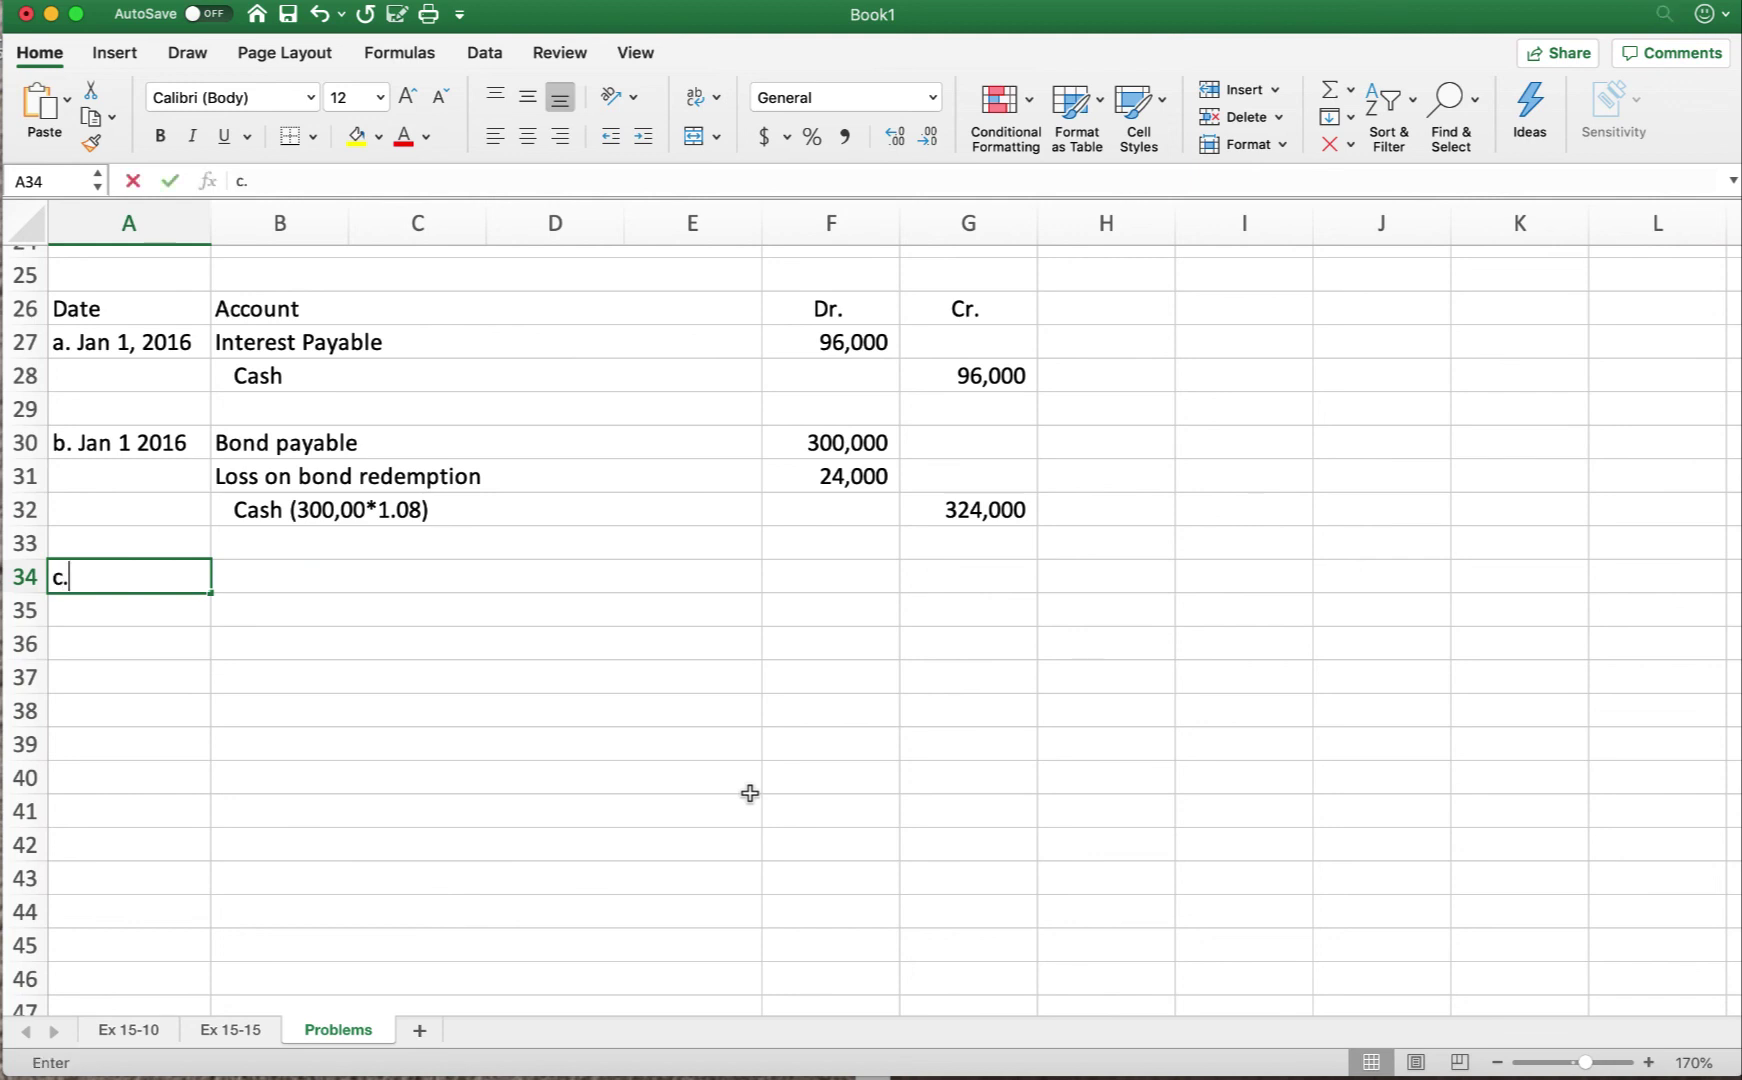
pyautogui.scroll(-1, 1626, 855)
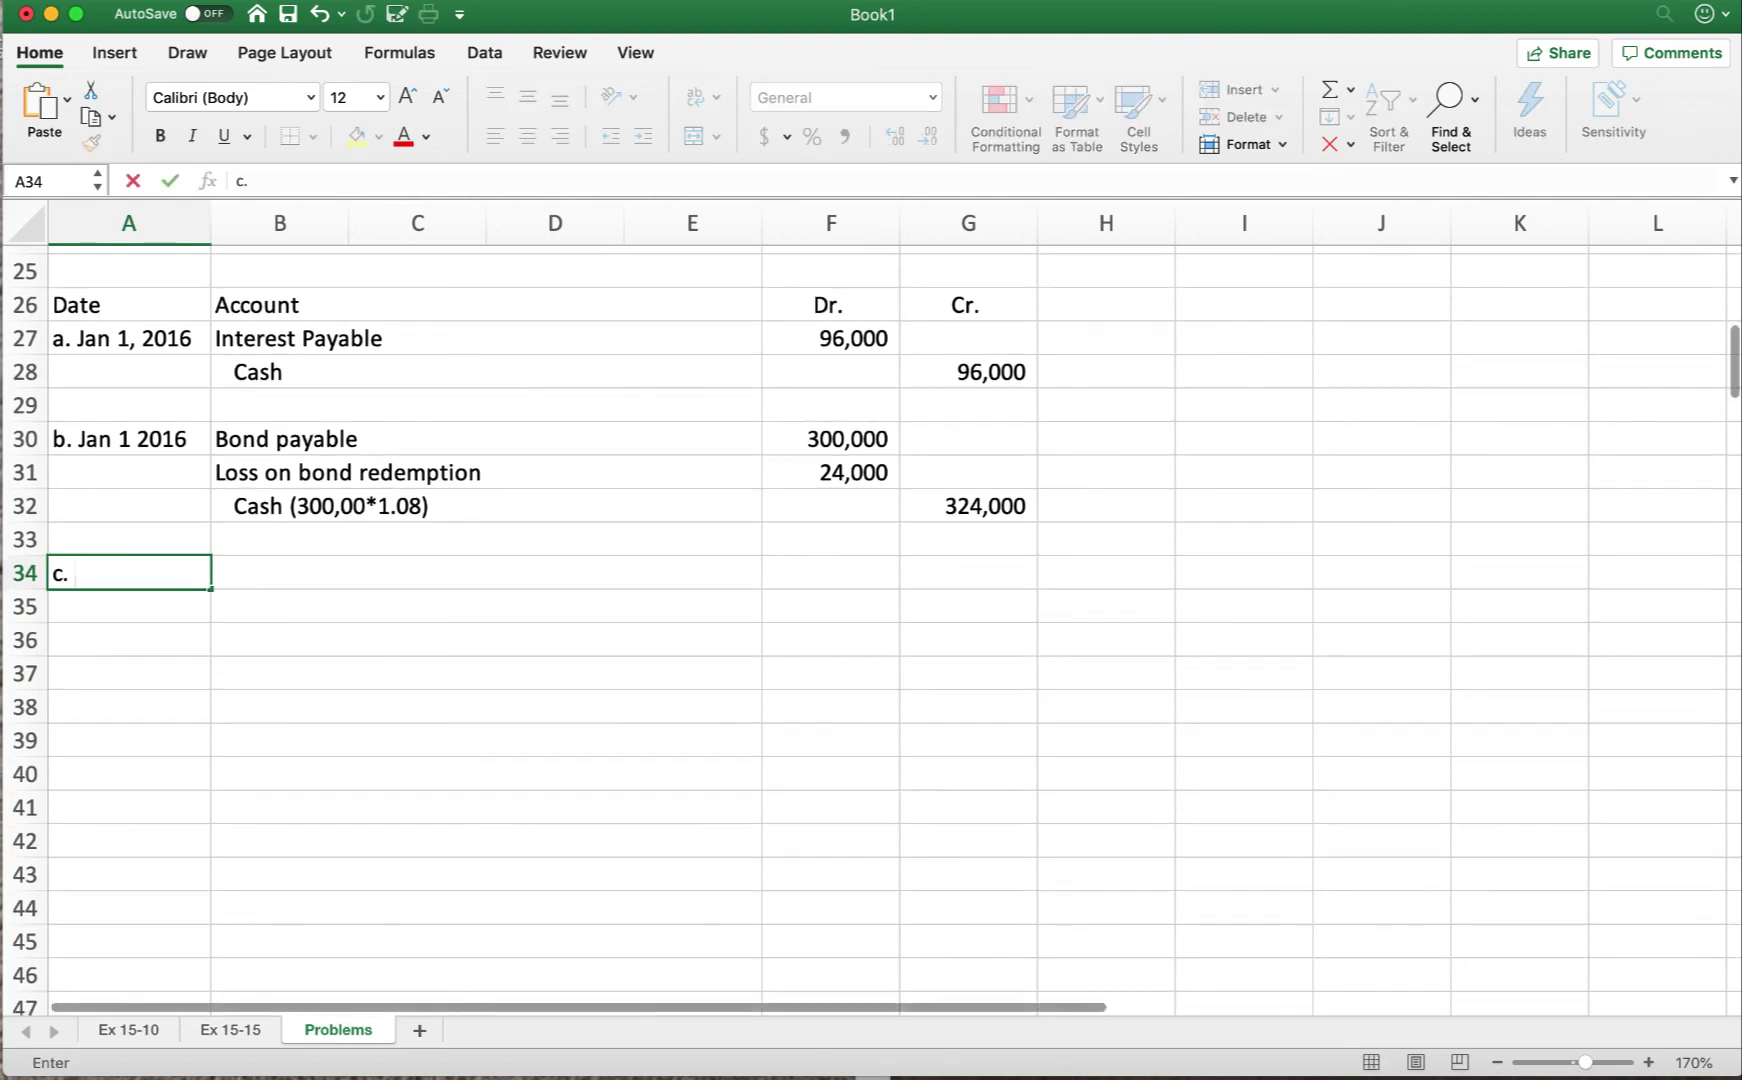